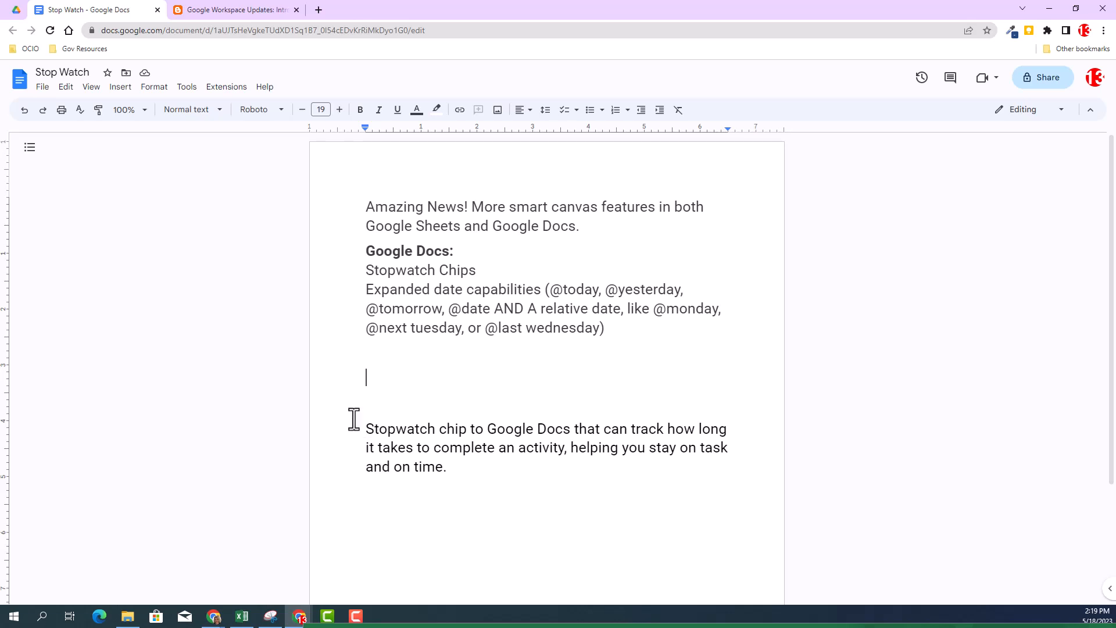
# - Insert a stopwatch smart chip on the empty line below the Google Docs feature list and start it running
pyautogui.click(121, 87)
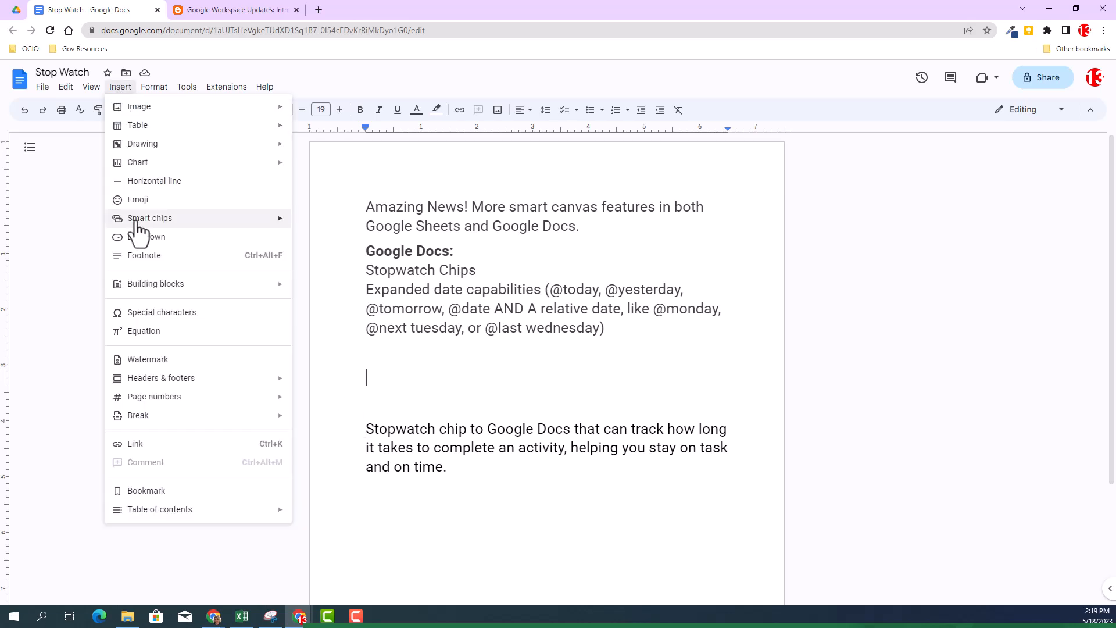
pyautogui.moveTo(138, 228)
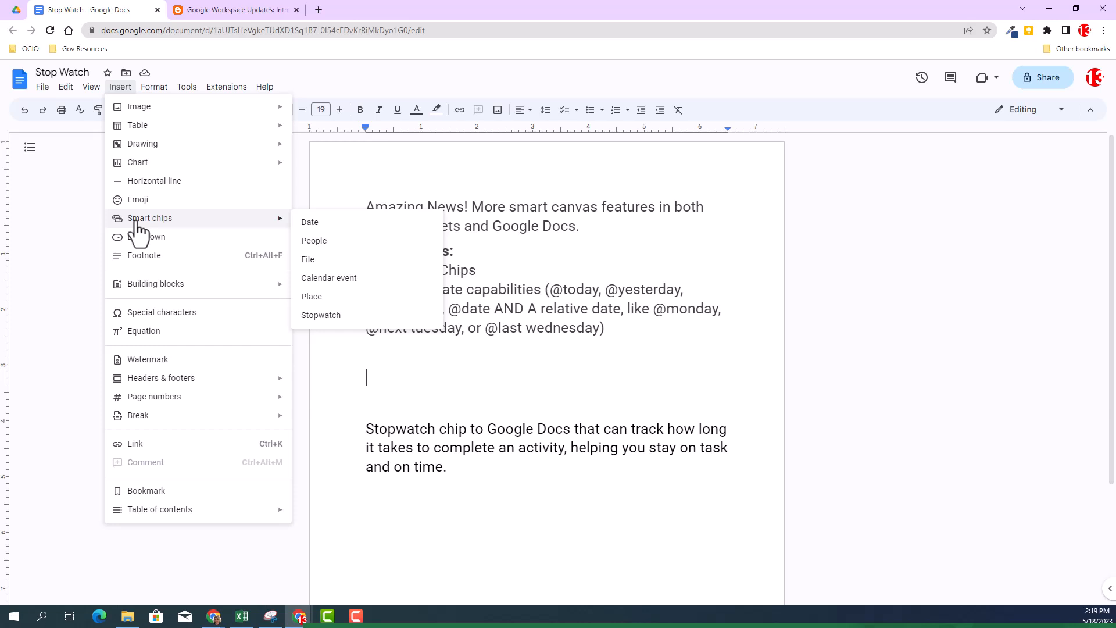
pyautogui.click(308, 317)
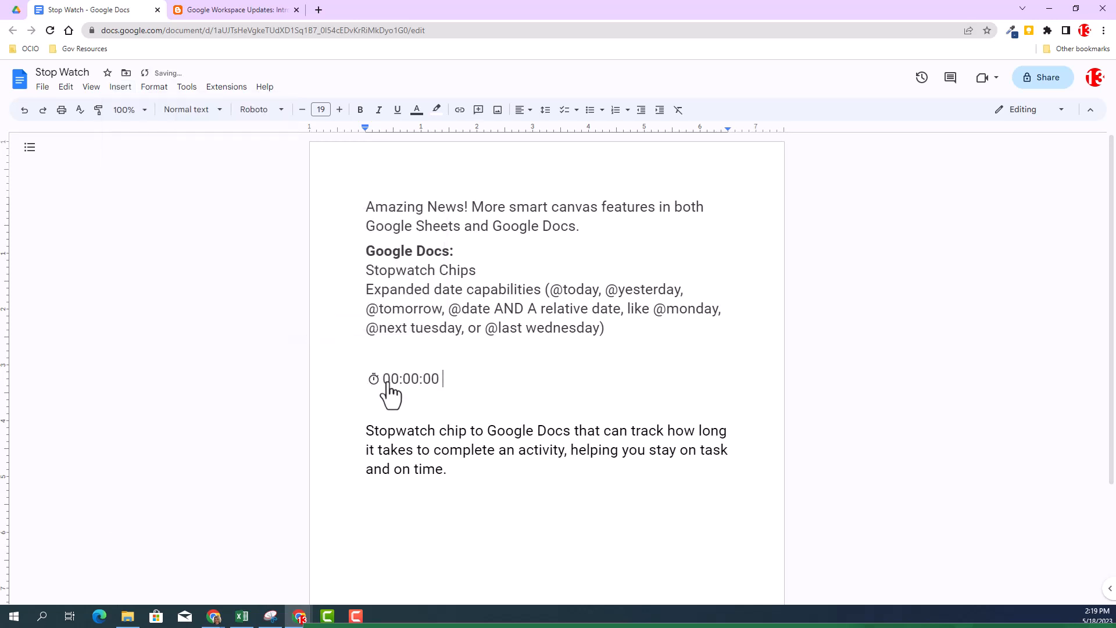
pyautogui.moveTo(388, 382)
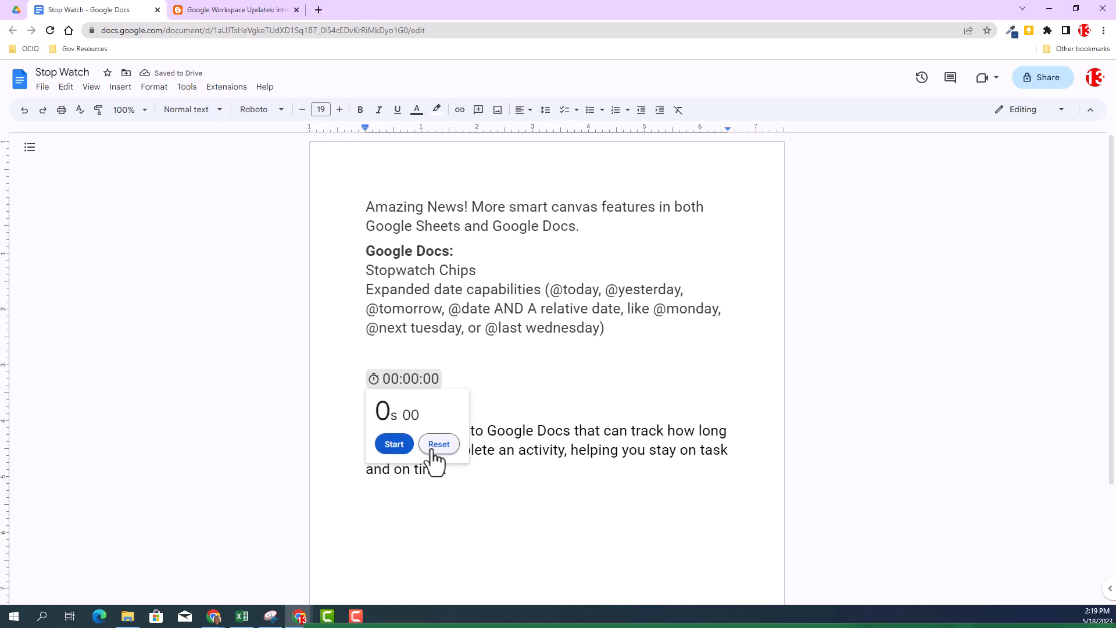
pyautogui.click(393, 445)
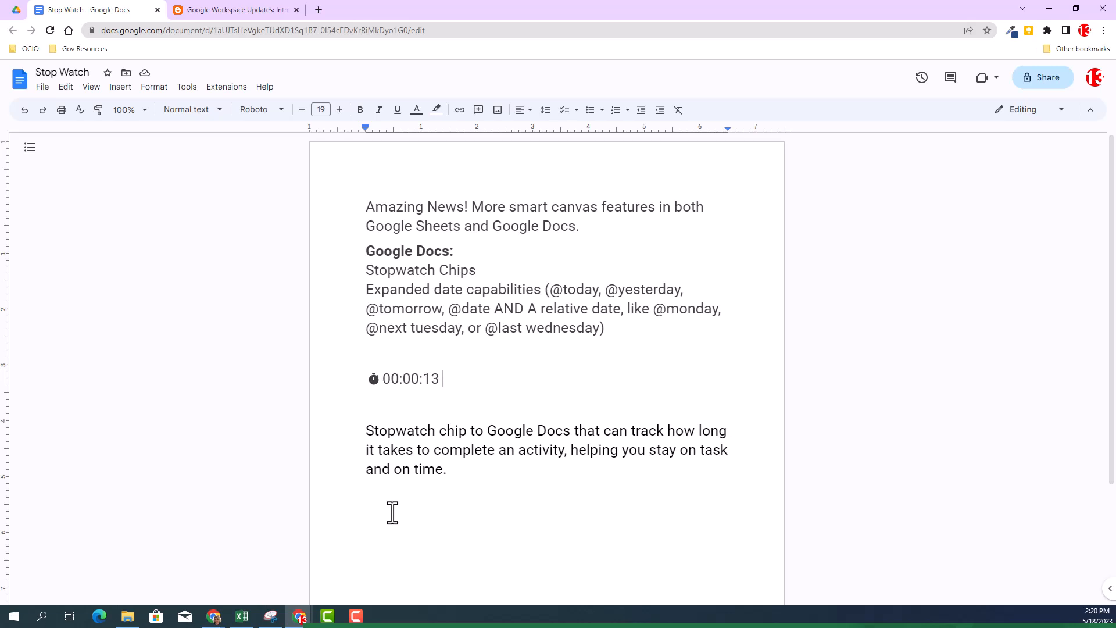
# - Add a second stopwatch chip on a new line below the first one, using the @ smart chip search
pyautogui.press('Return')
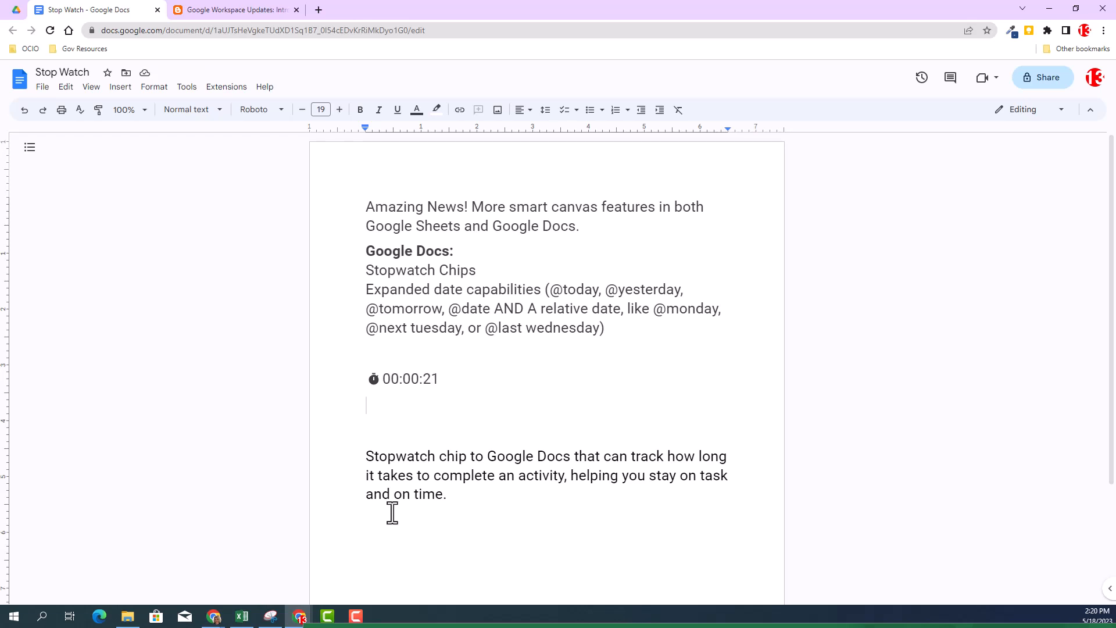
pyautogui.write('@')
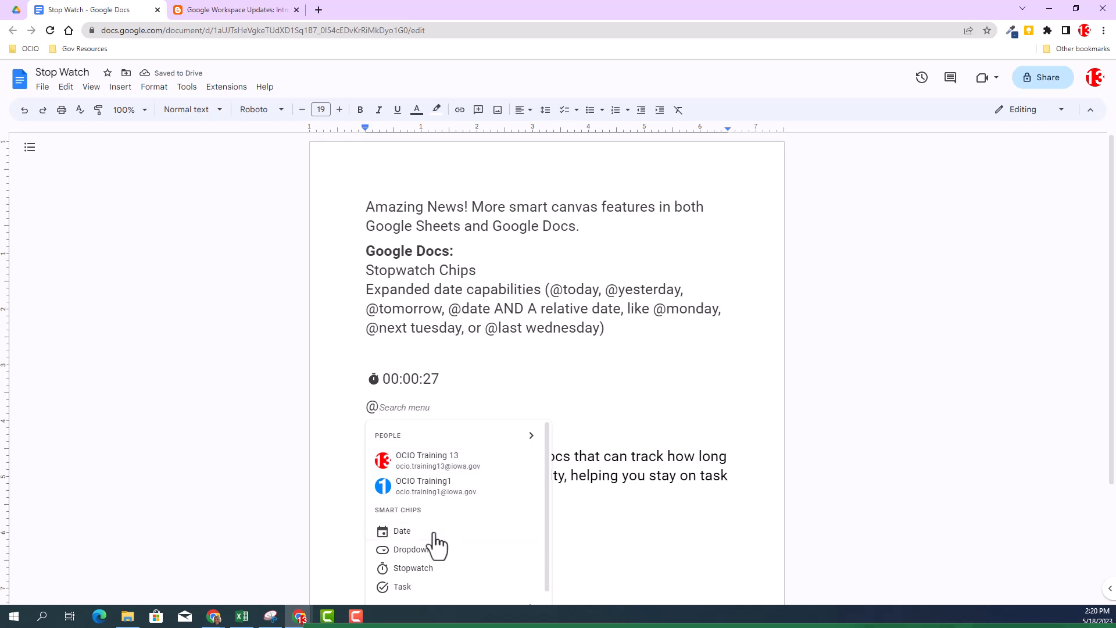
pyautogui.scroll(-1, 435, 538)
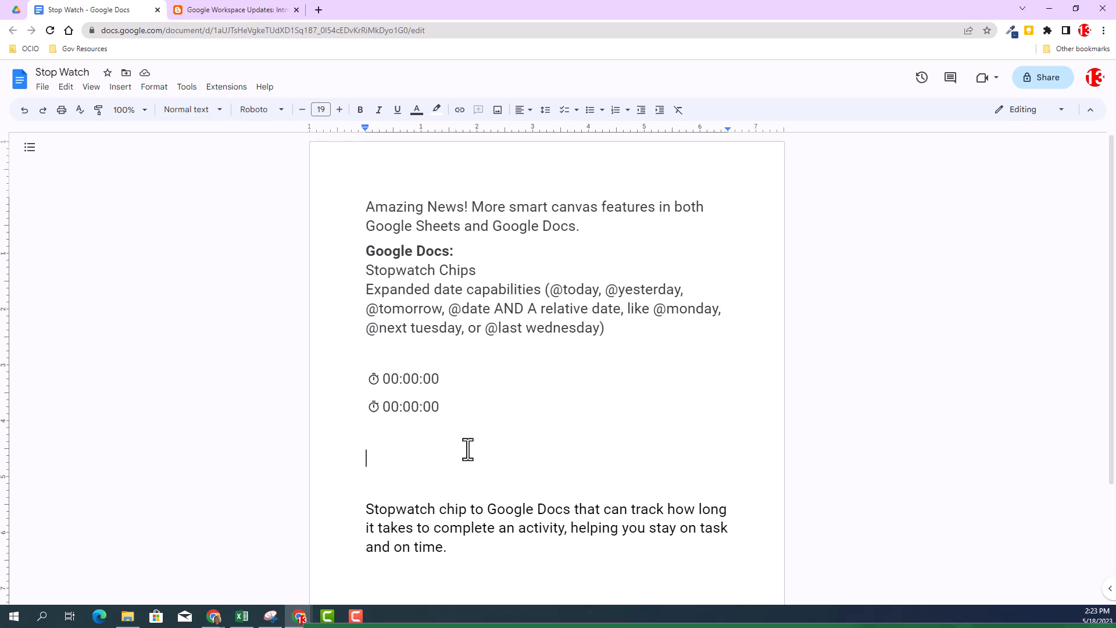
pyautogui.write('@')
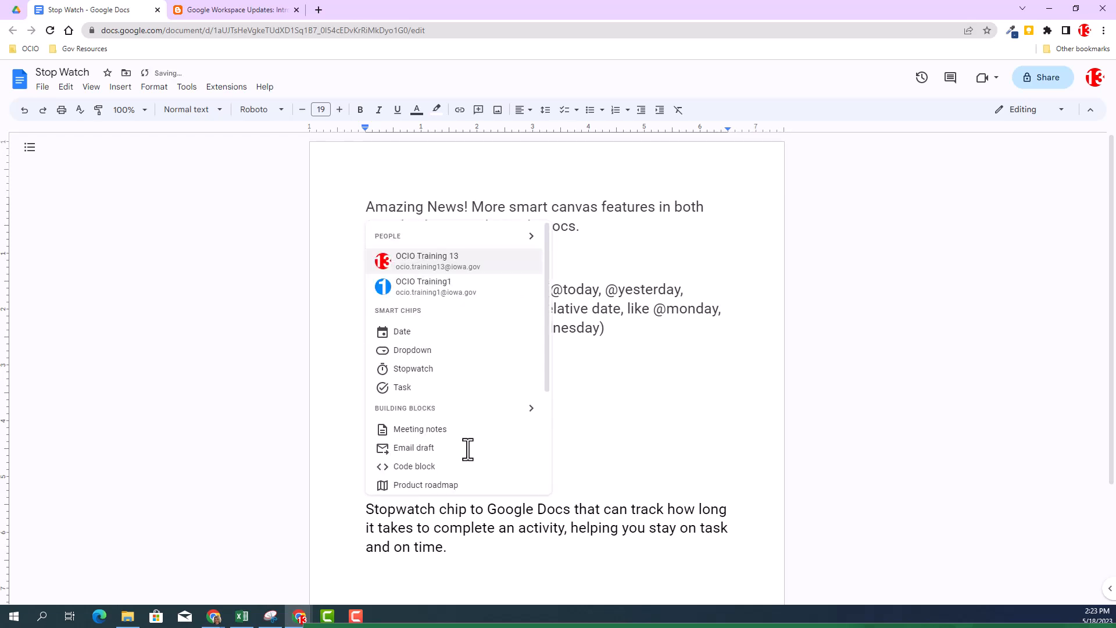
pyautogui.write('today')
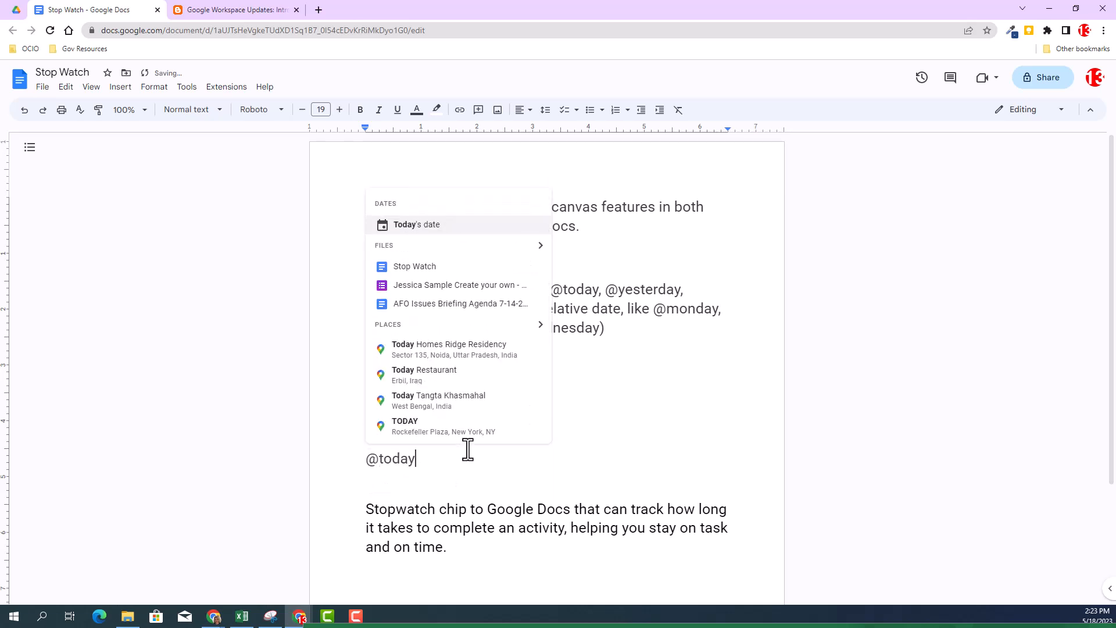
pyautogui.press('BackSpace')
pyautogui.press('BackSpace')
pyautogui.press('BackSpace')
pyautogui.press('BackSpace')
pyautogui.press('BackSpace')
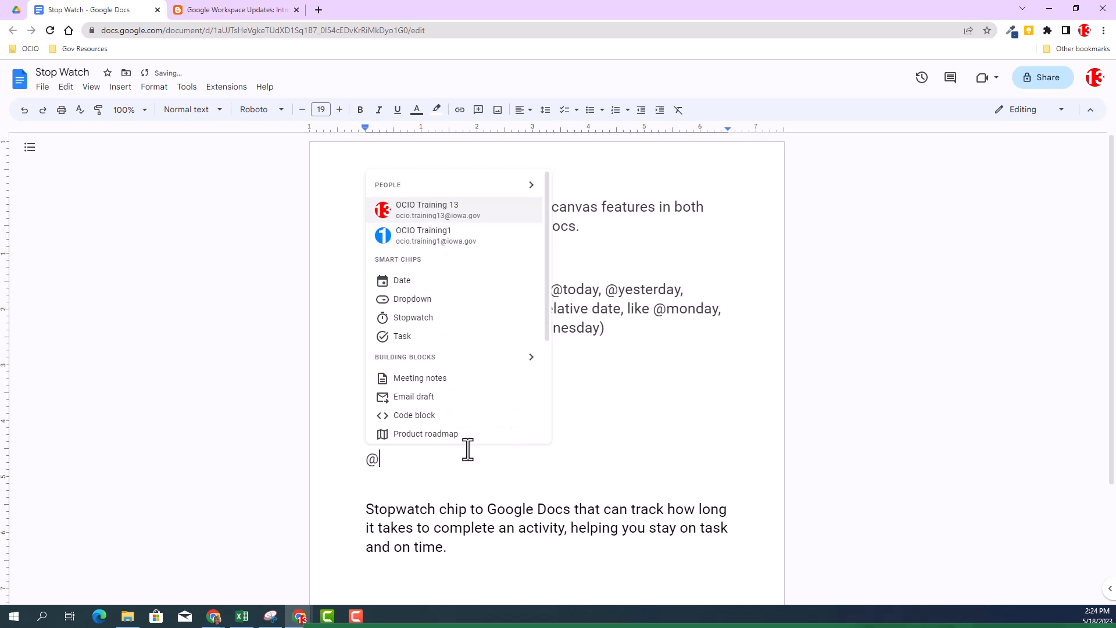
pyautogui.write('lastm')
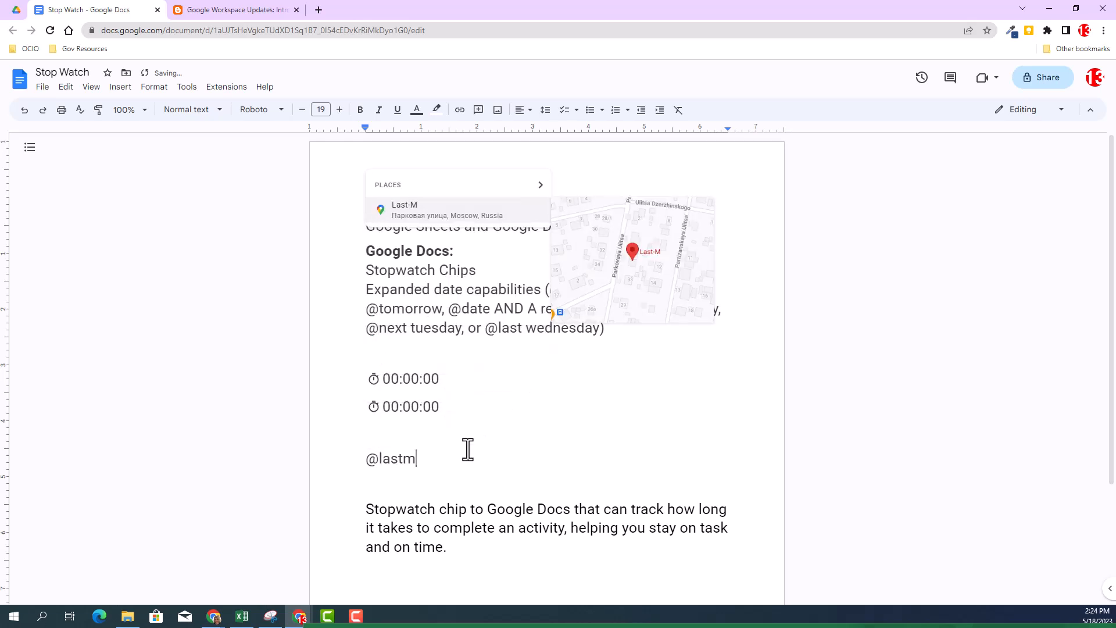
pyautogui.press('BackSpace')
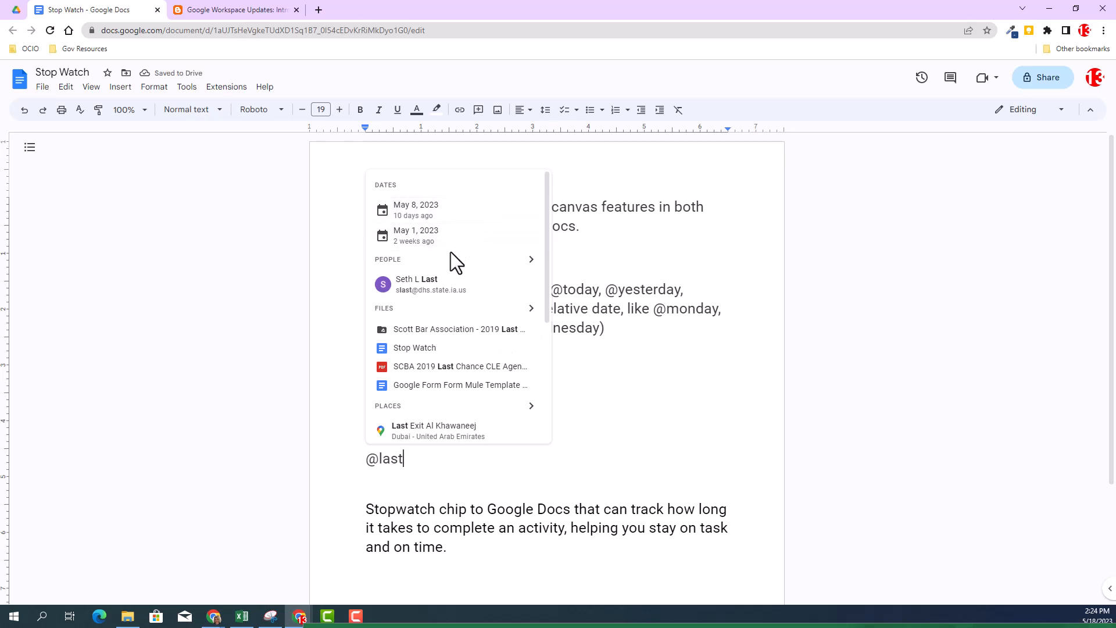
pyautogui.write('m')
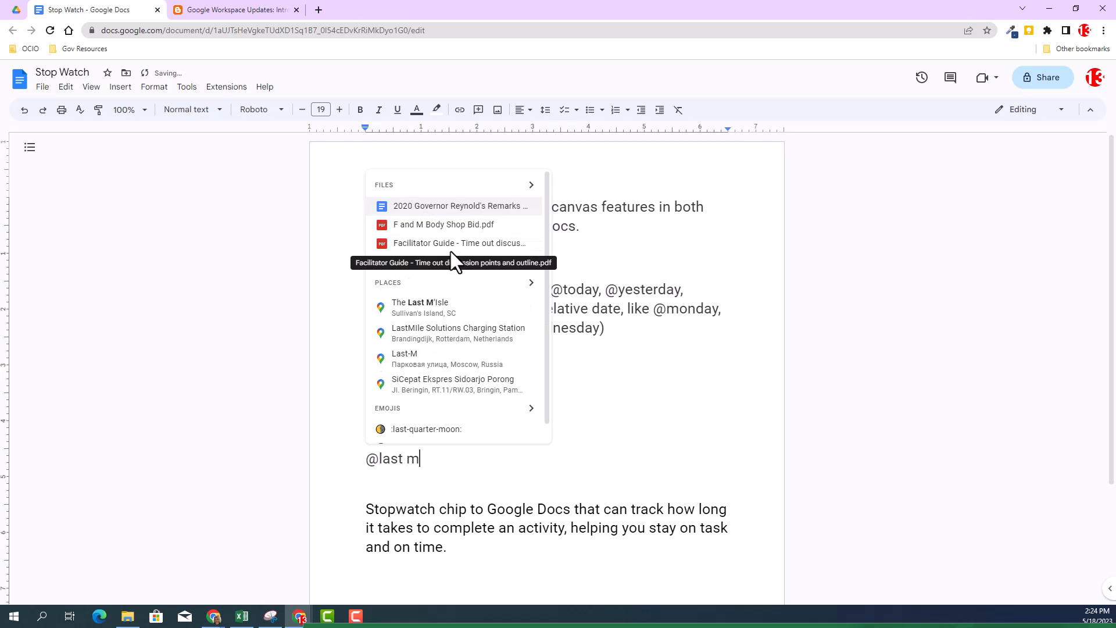
pyautogui.write('ond')
pyautogui.press('BackSpace')
pyautogui.press('BackSpace')
pyautogui.press('BackSpace')
pyautogui.press('BackSpace')
pyautogui.press('BackSpace')
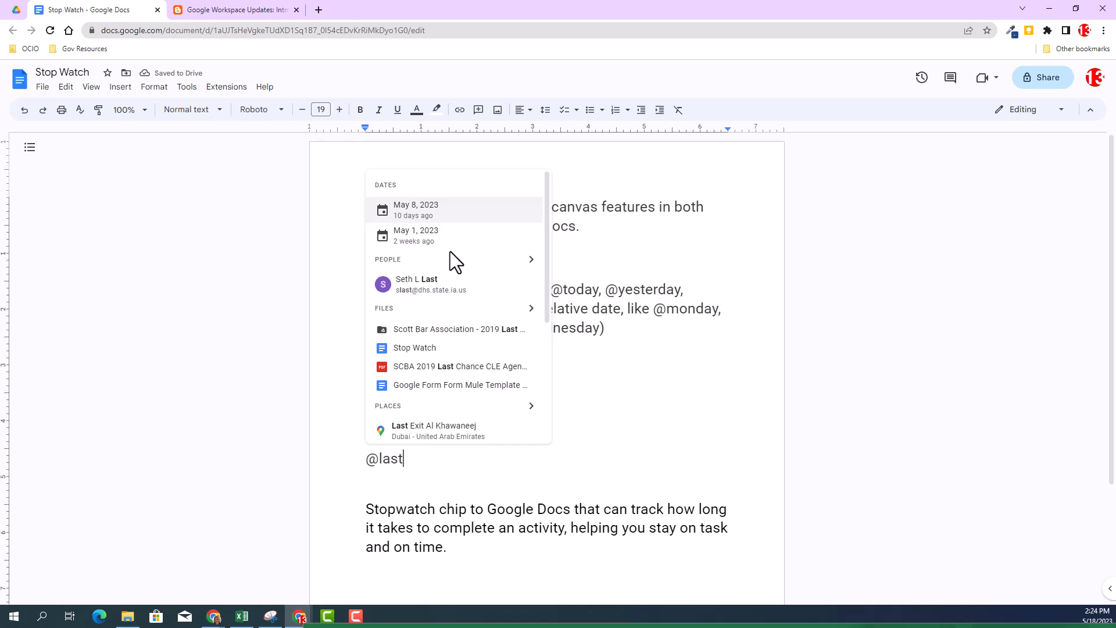
pyautogui.moveTo(423, 436)
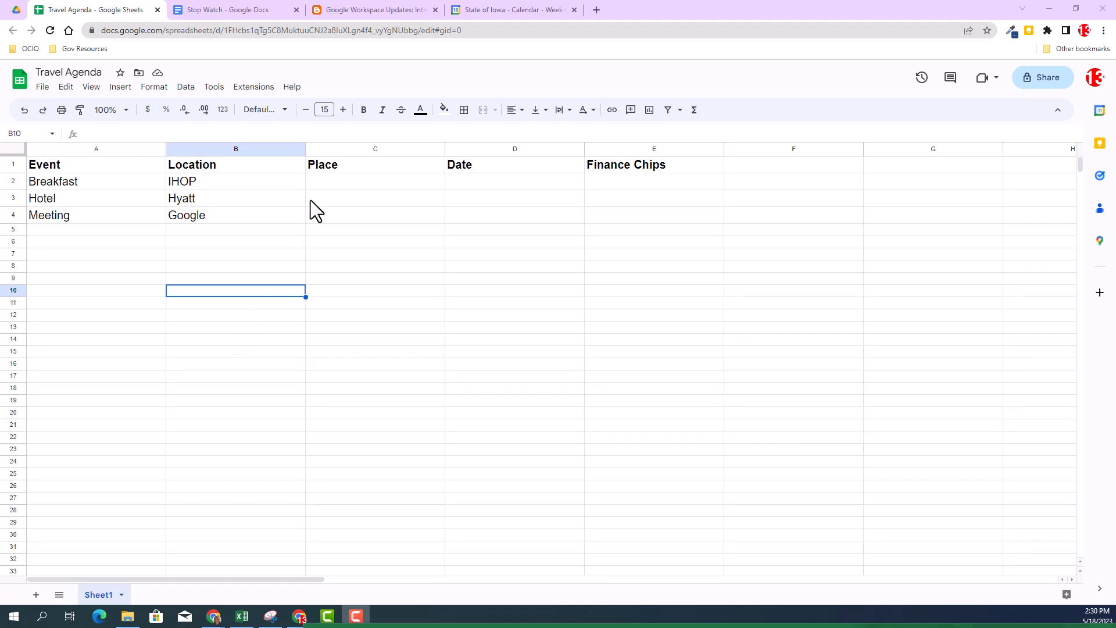
# - In the Travel Agenda spreadsheet, insert a place chip for the IHOP in Waukee, IA in cell C2 and preview it
pyautogui.click(314, 184)
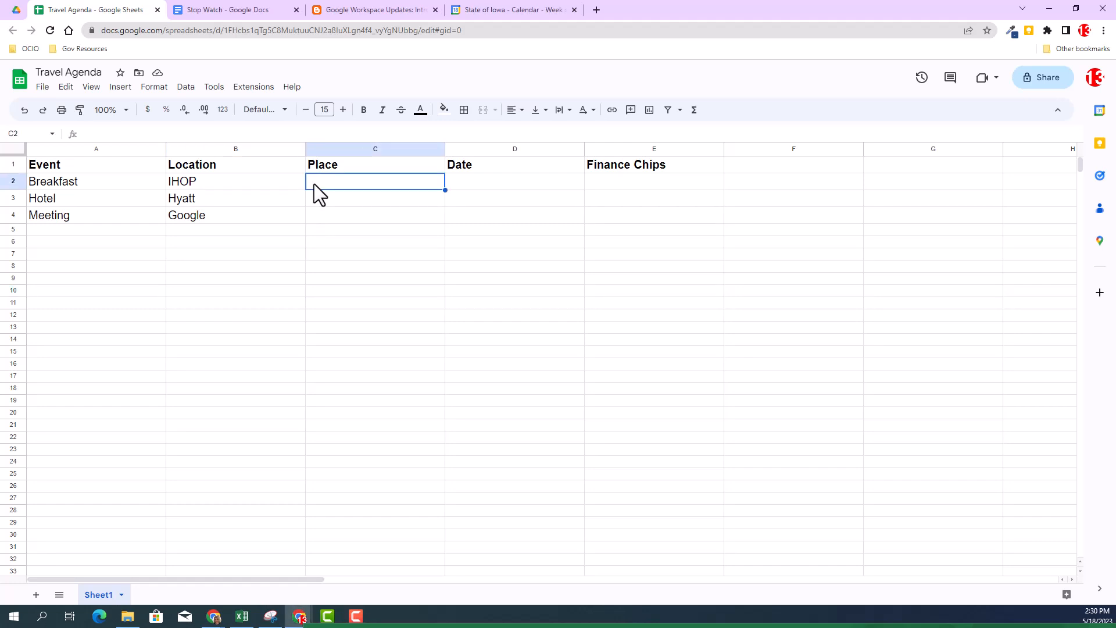
pyautogui.write('@')
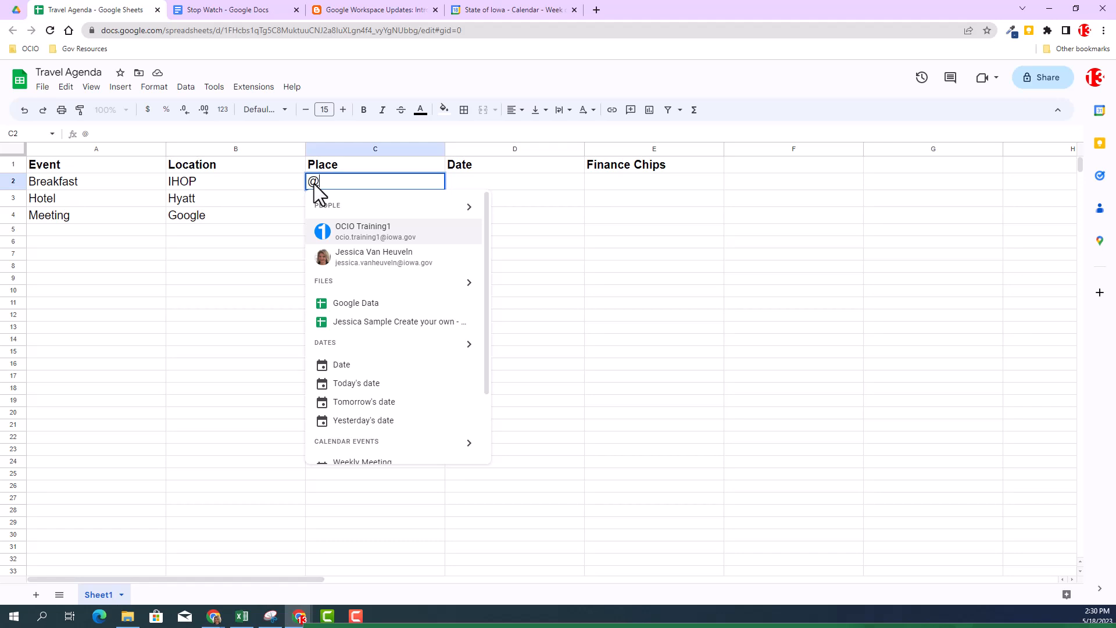
pyautogui.write('IHOP')
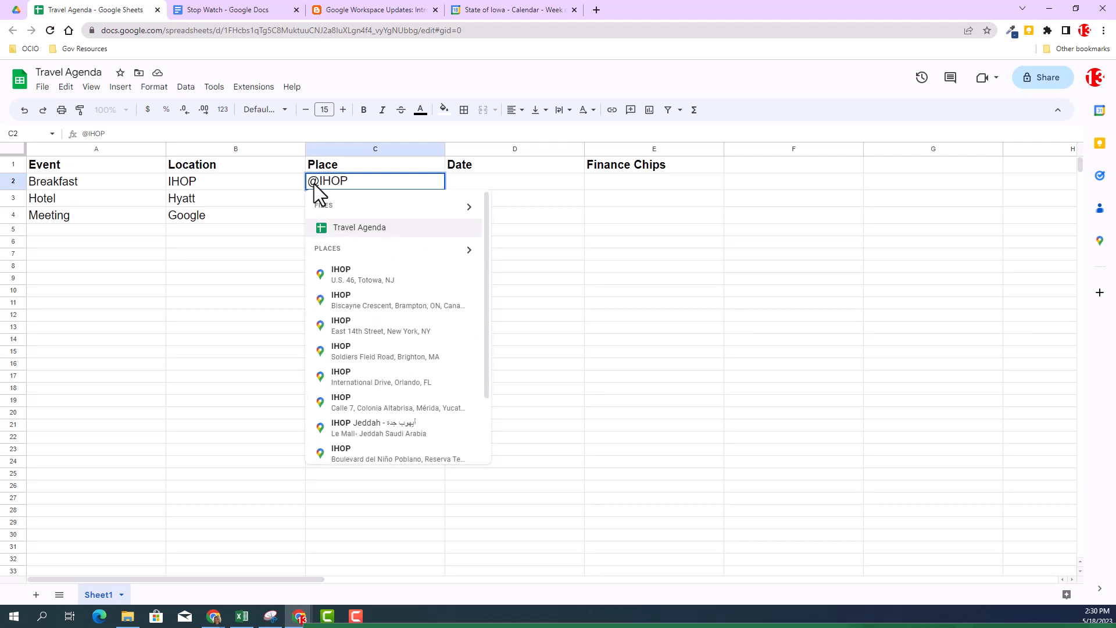
pyautogui.write(', waukee')
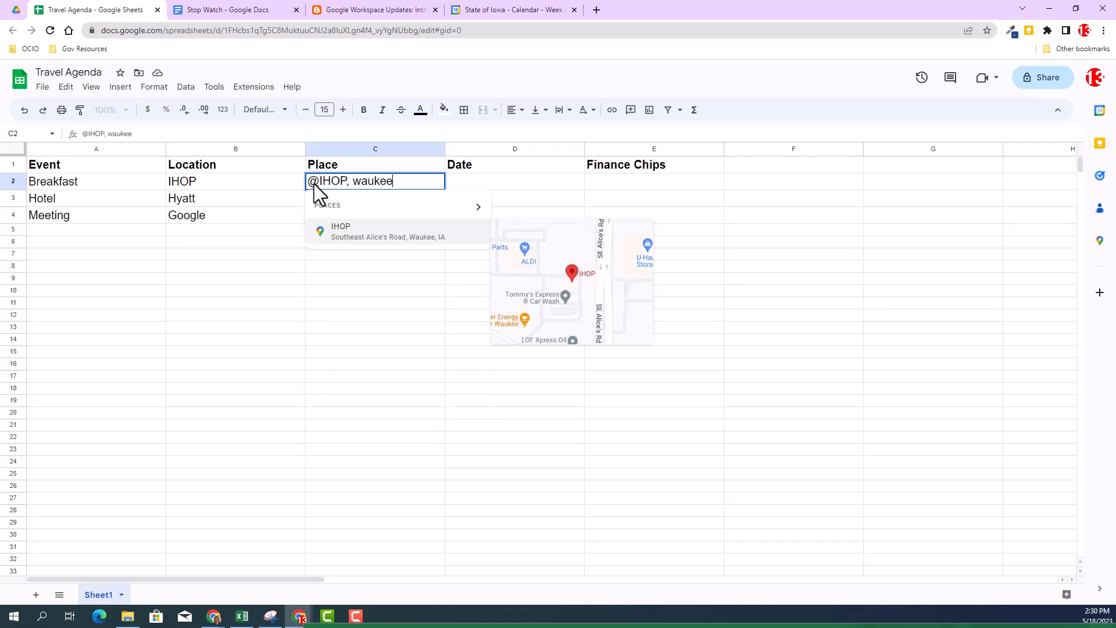
pyautogui.click(355, 244)
pyautogui.moveTo(333, 182)
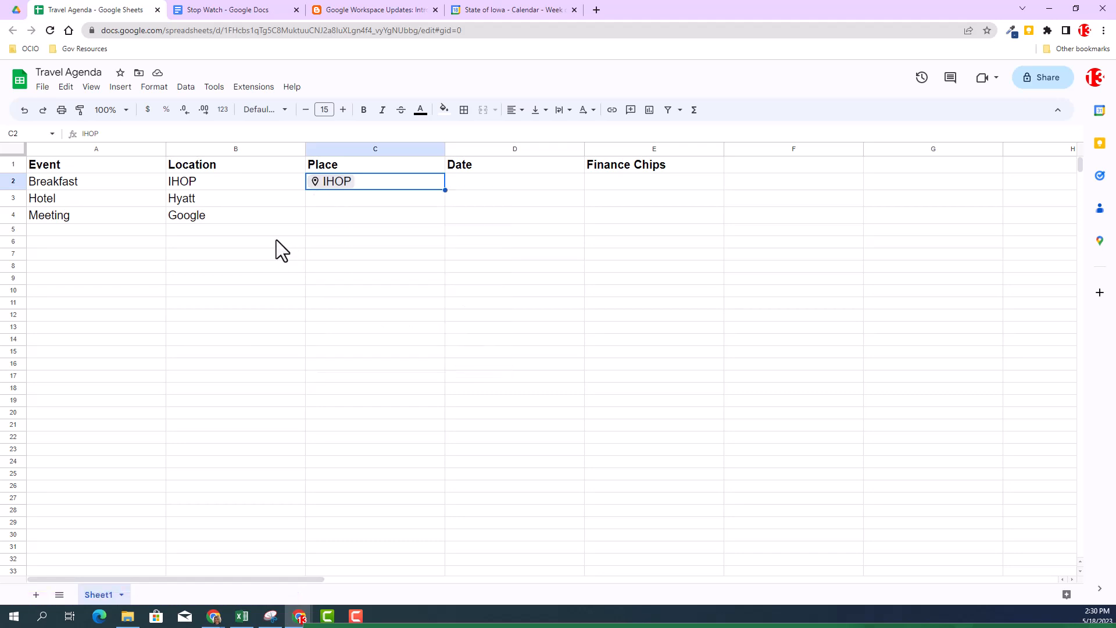
# - Insert a place chip for Hyatt Place Des Moines/Downtown in the Hotel row's Place cell, C3, and preview it
pyautogui.click(294, 215)
pyautogui.click(318, 198)
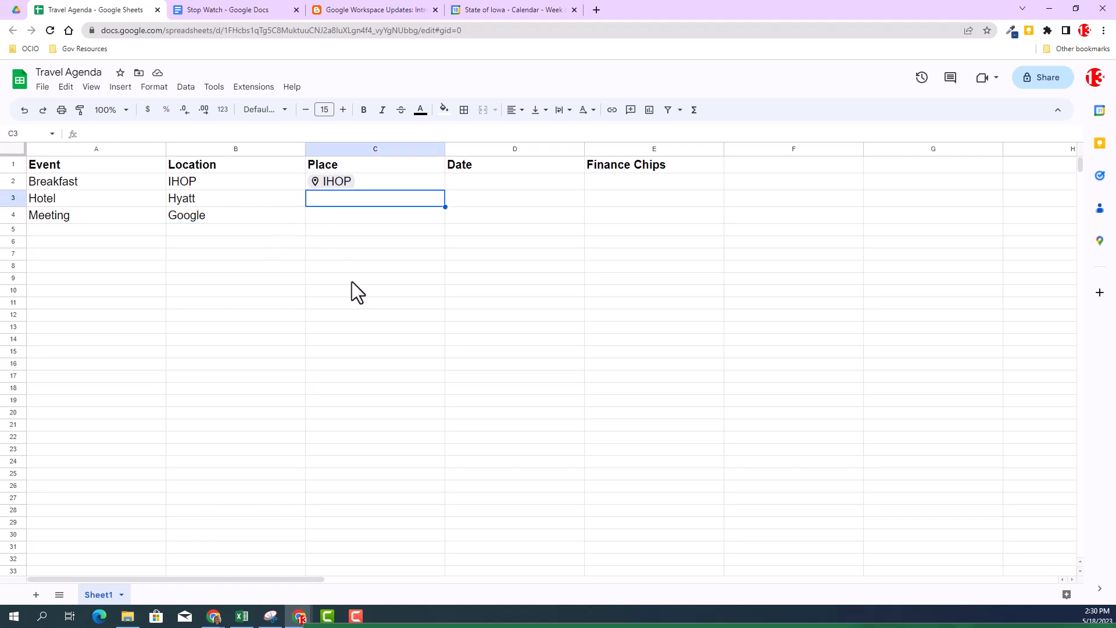
pyautogui.write('@')
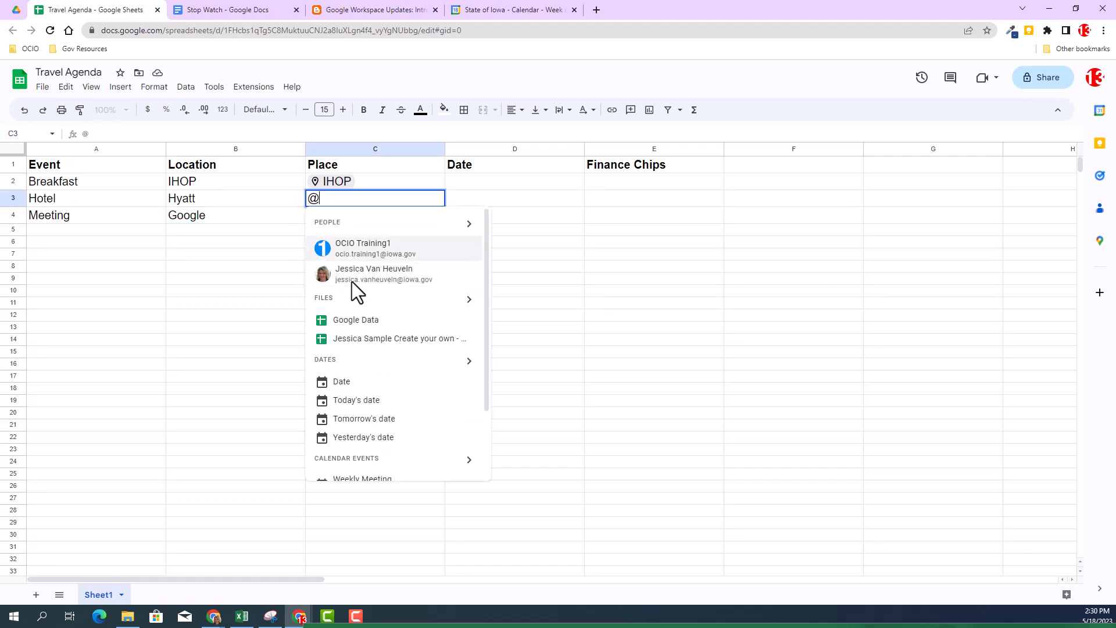
pyautogui.write('hya')
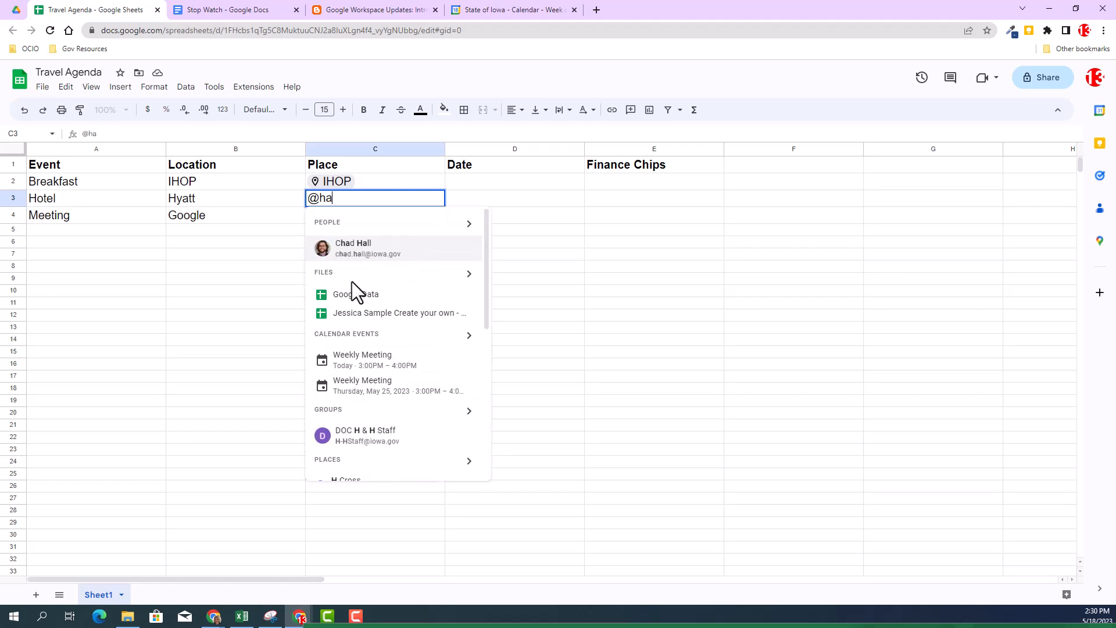
pyautogui.write('tt')
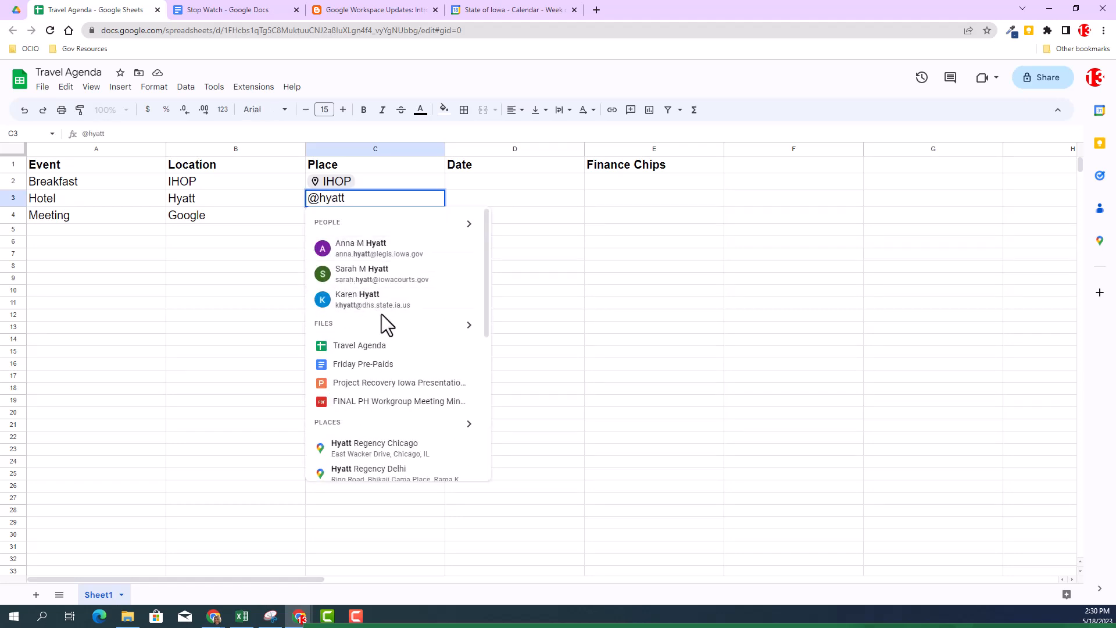
pyautogui.write(', des')
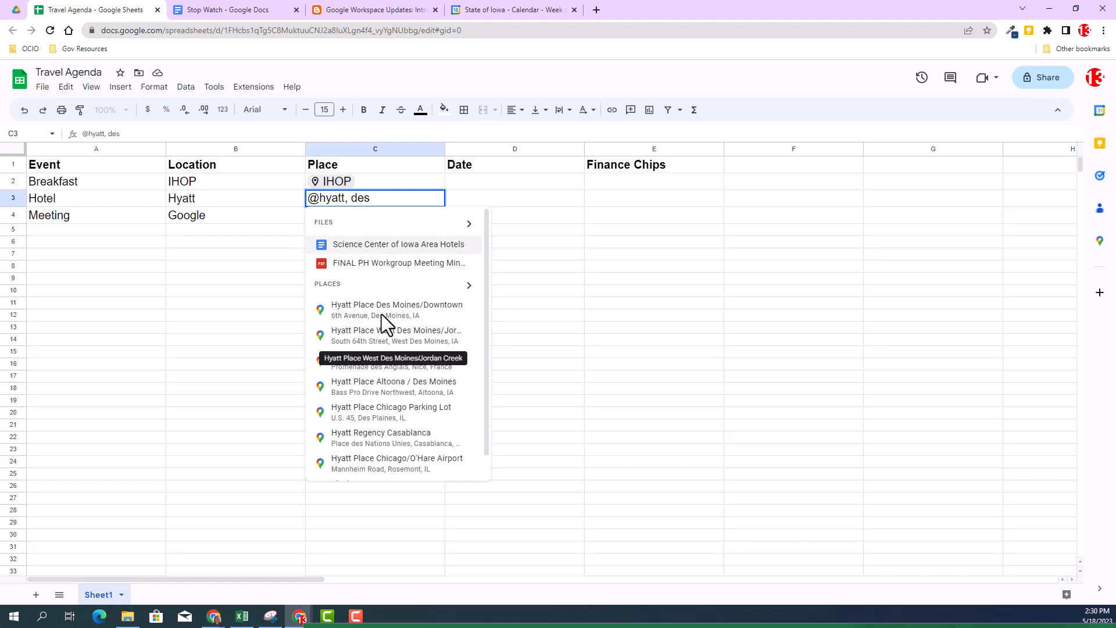
pyautogui.moveTo(382, 316)
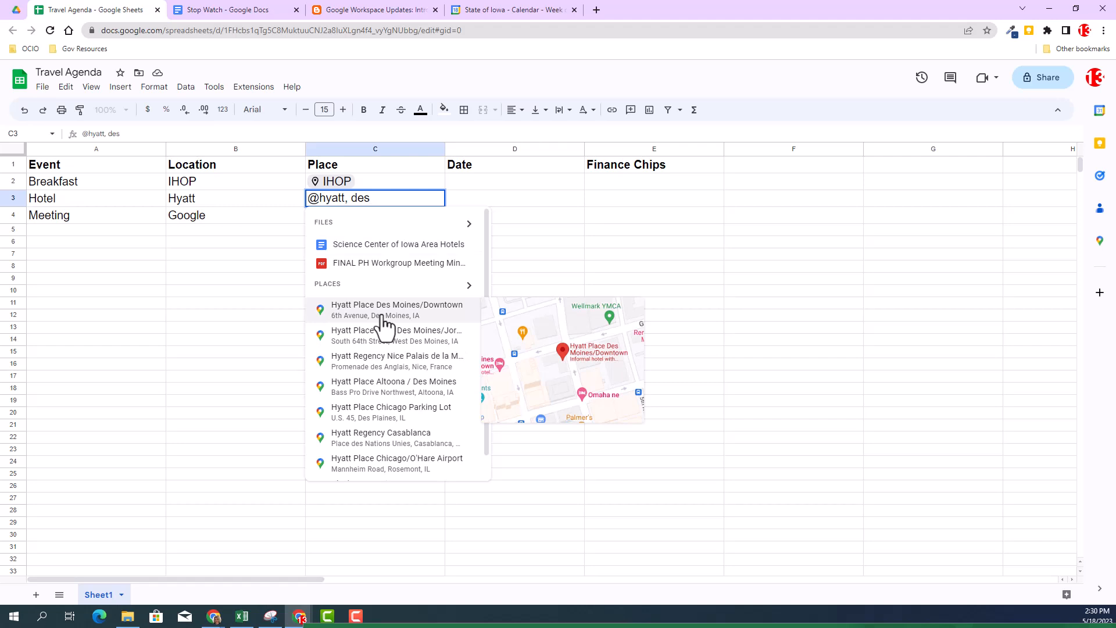
pyautogui.click(383, 314)
pyautogui.moveTo(368, 196)
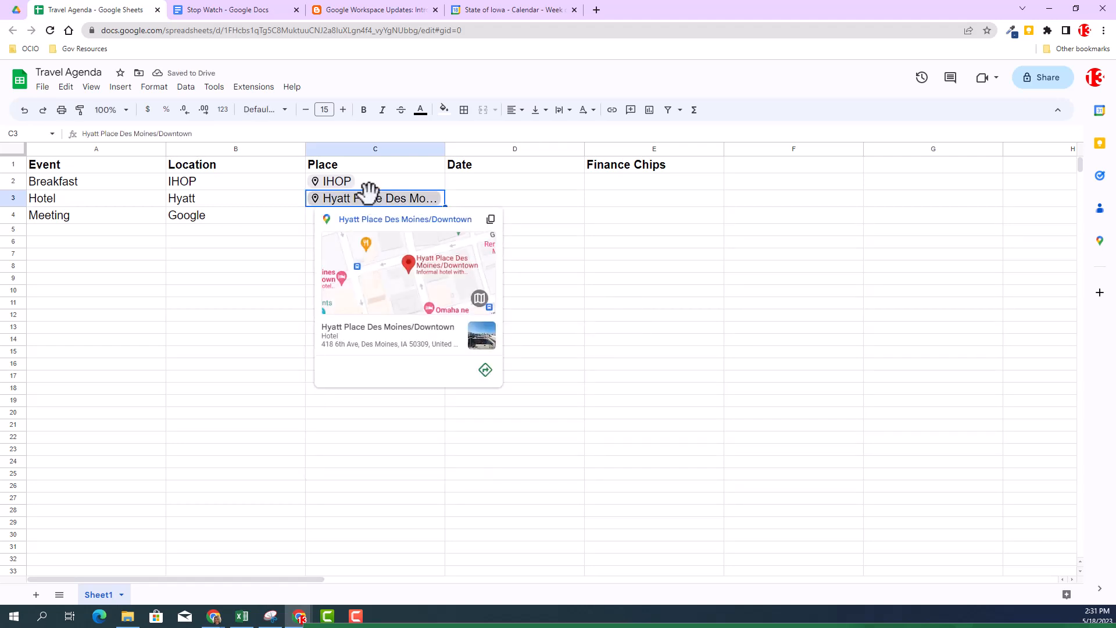
pyautogui.click(490, 178)
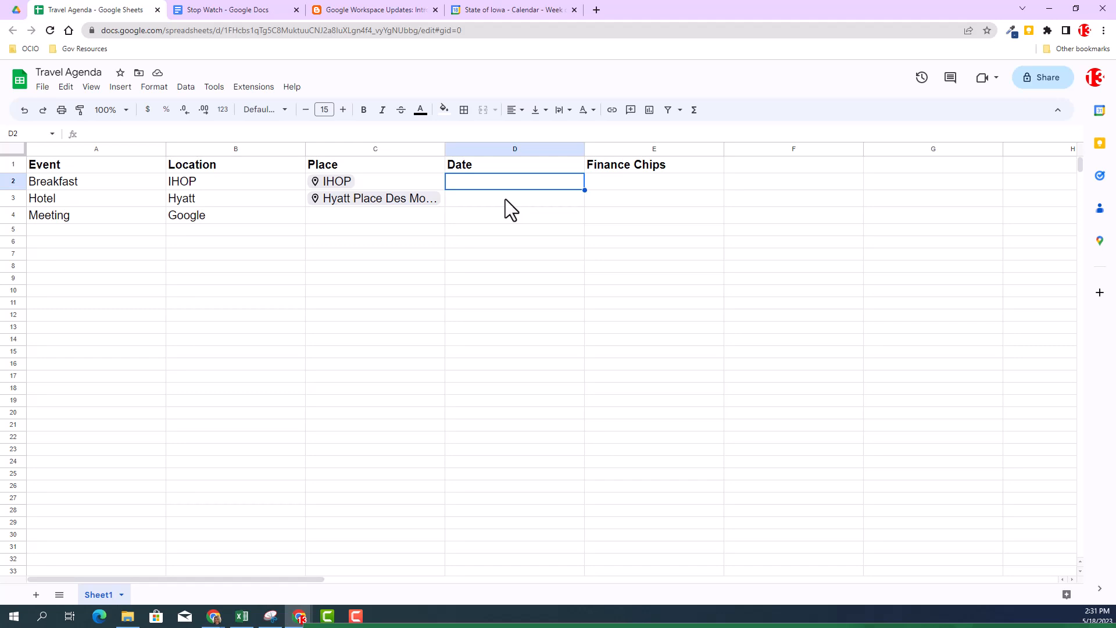
pyautogui.write('@')
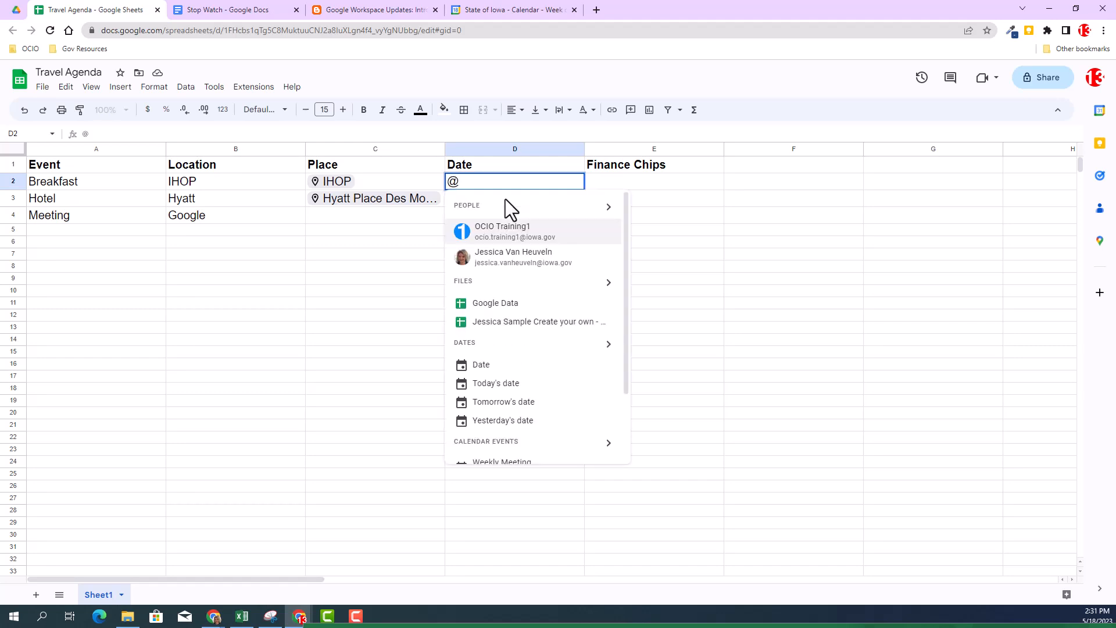
pyautogui.write('Yester')
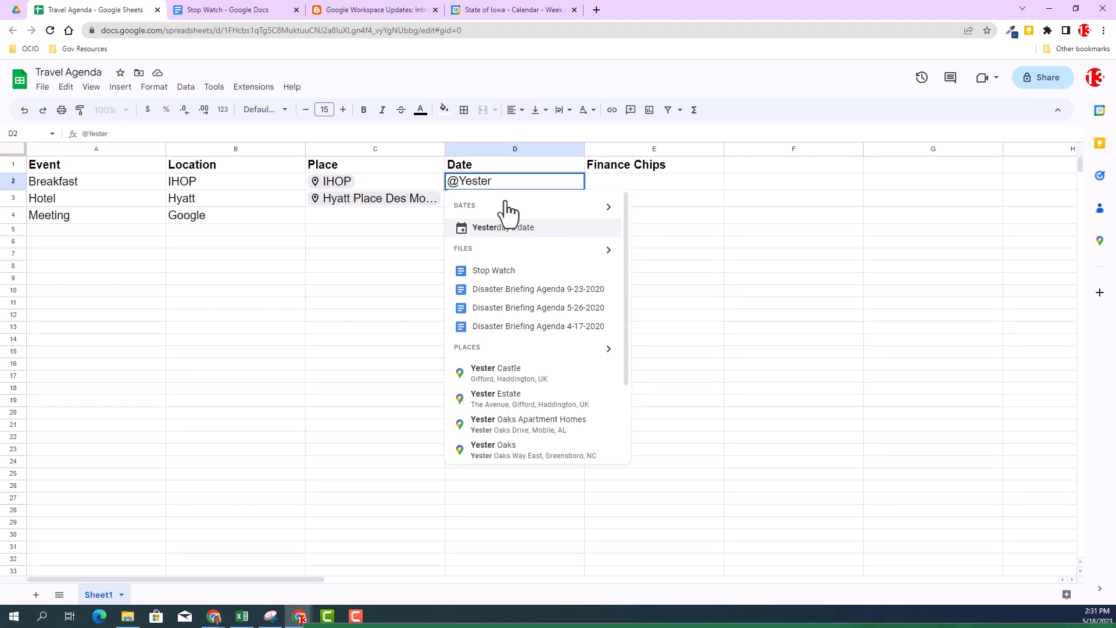
pyautogui.click(504, 231)
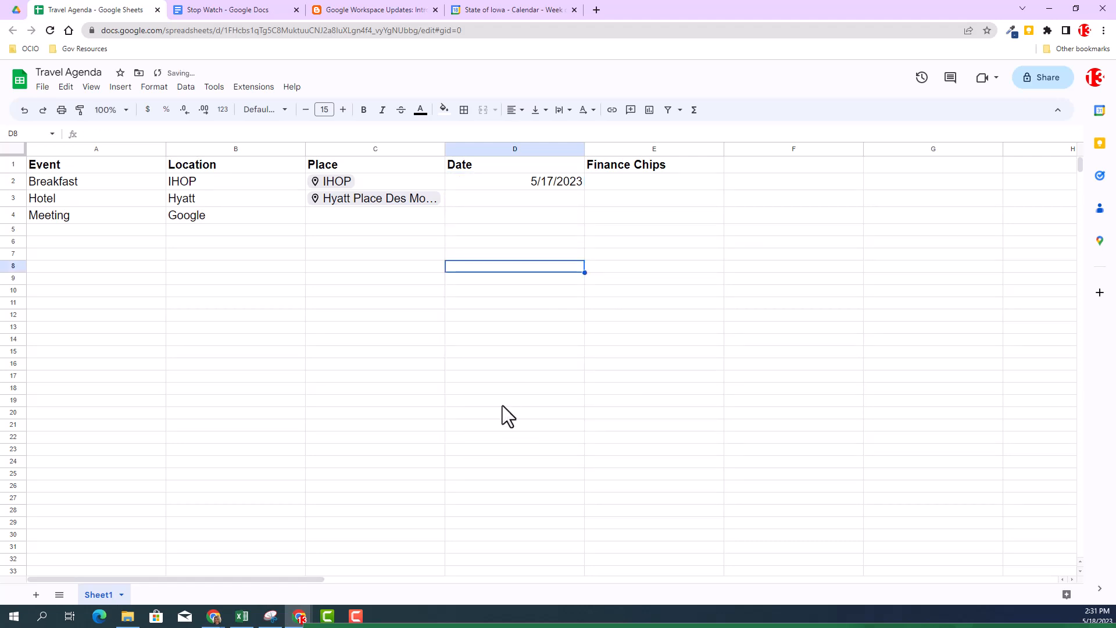
pyautogui.click(506, 203)
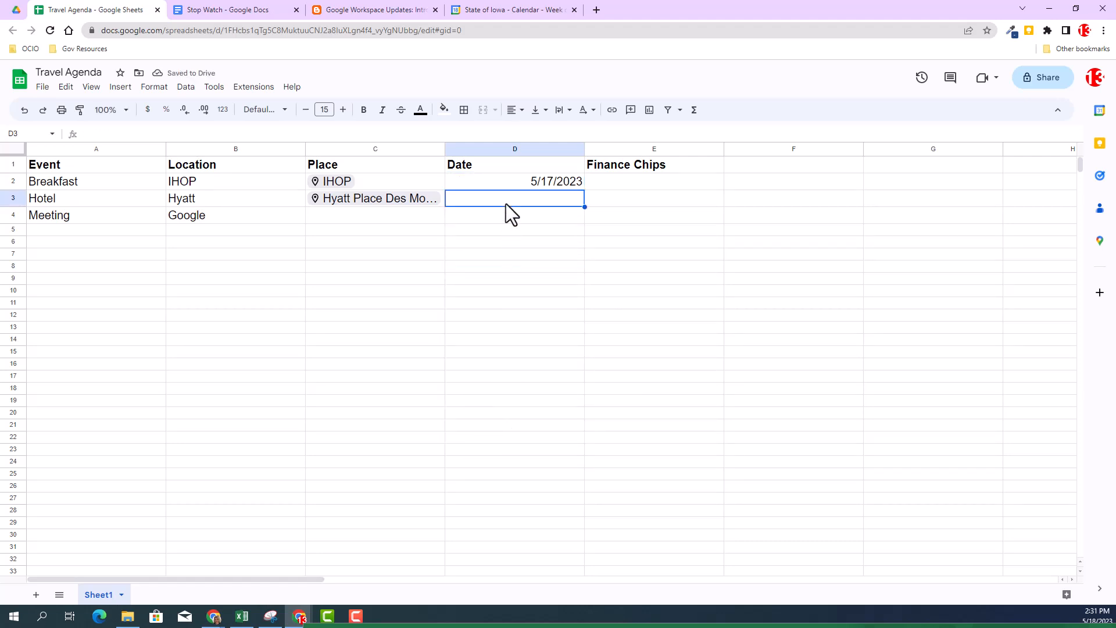
pyautogui.write('@Tomo')
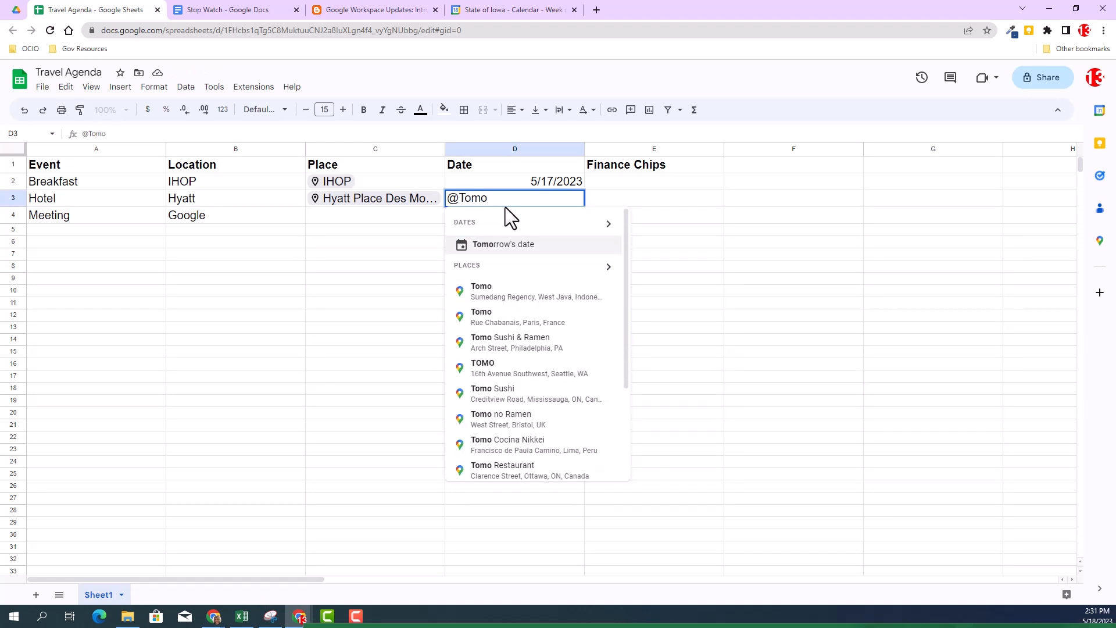
pyautogui.click(501, 245)
pyautogui.click(573, 280)
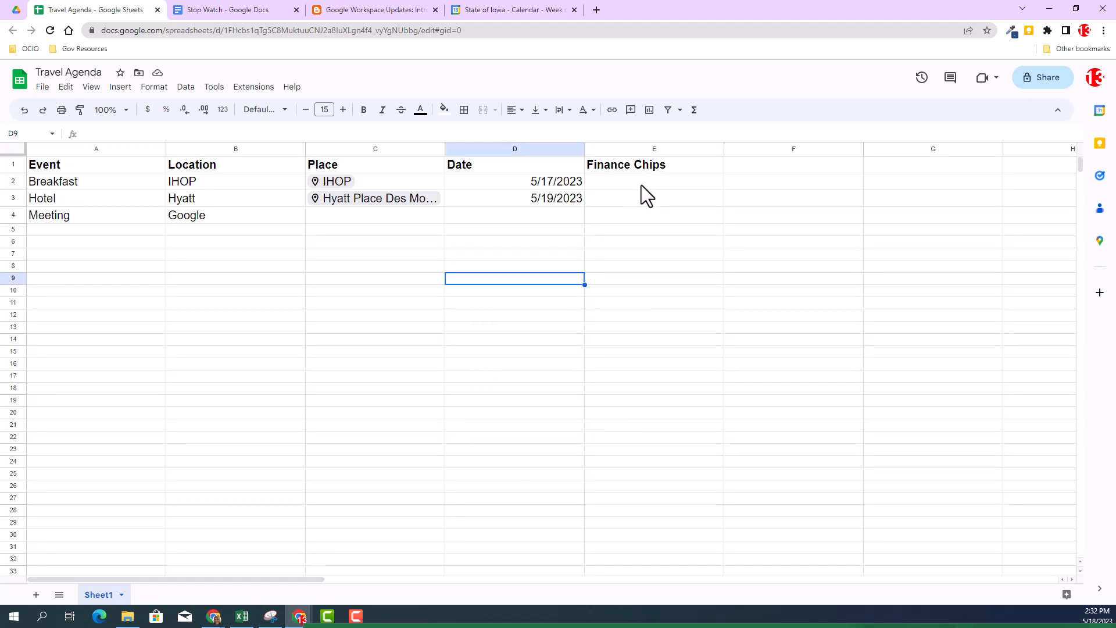
pyautogui.click(618, 183)
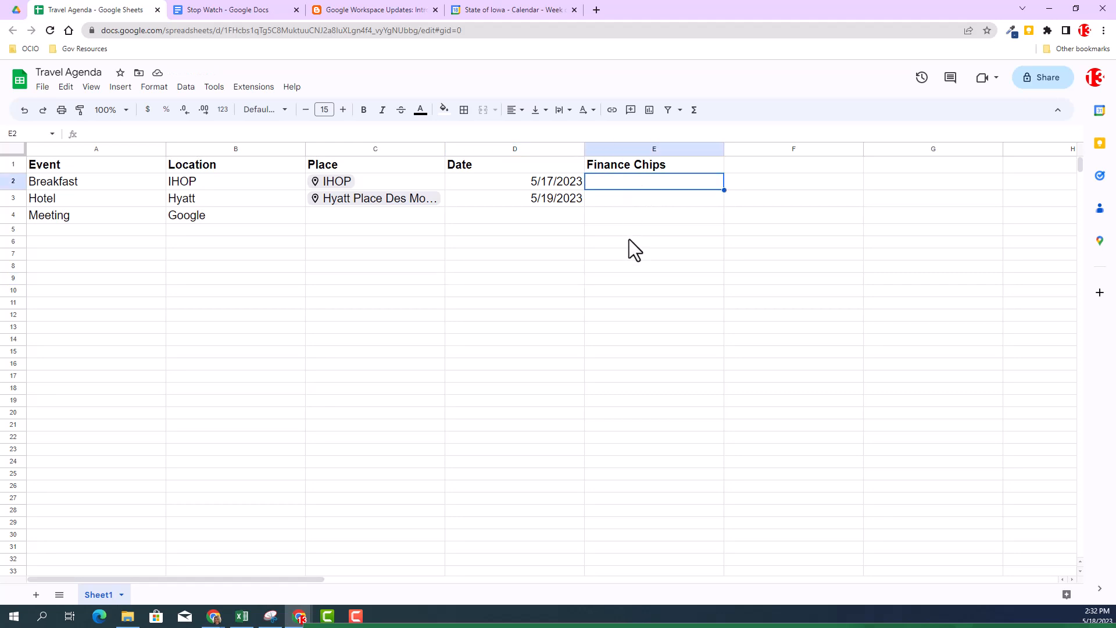
pyautogui.write('@')
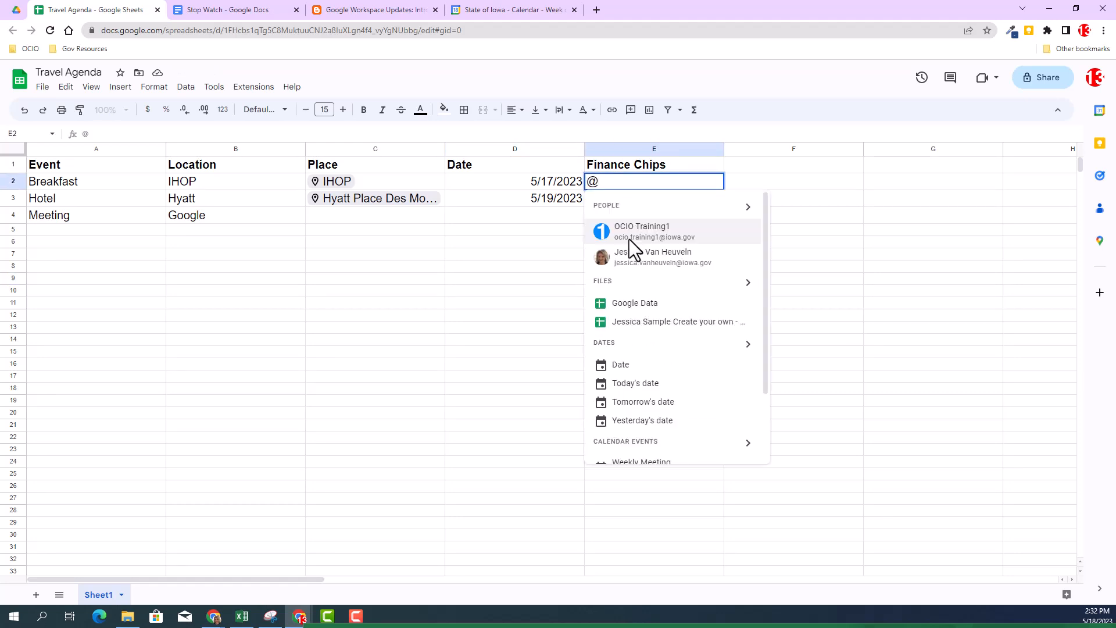
pyautogui.write('IHop')
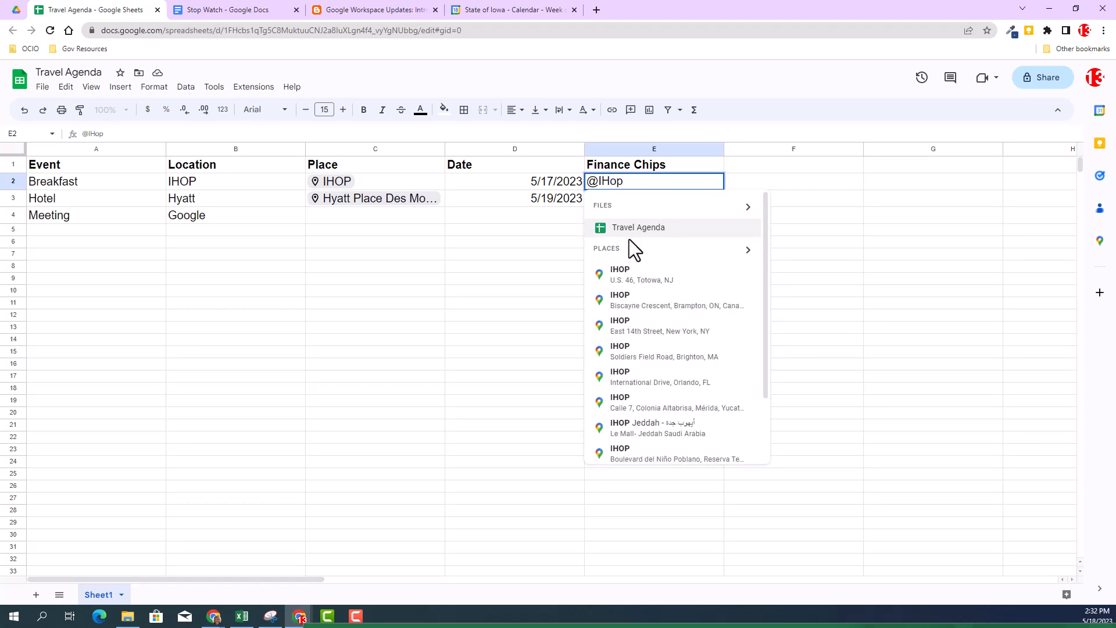
pyautogui.press('BackSpace')
pyautogui.press('BackSpace')
pyautogui.write('OP')
pyautogui.scroll(-3, 634, 261)
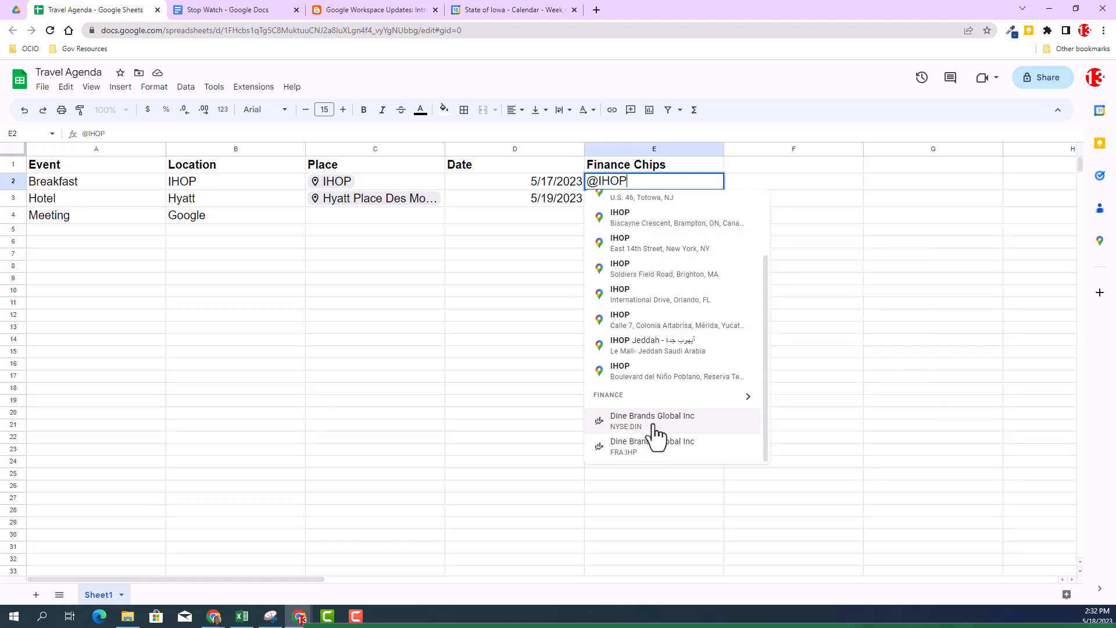
pyautogui.click(653, 428)
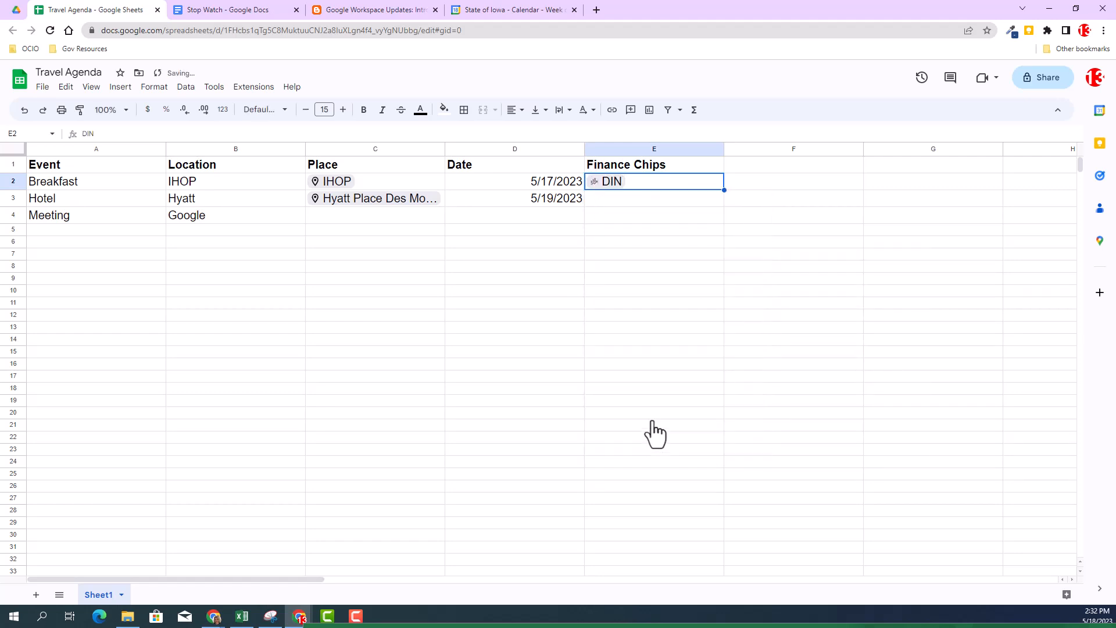
pyautogui.click(622, 283)
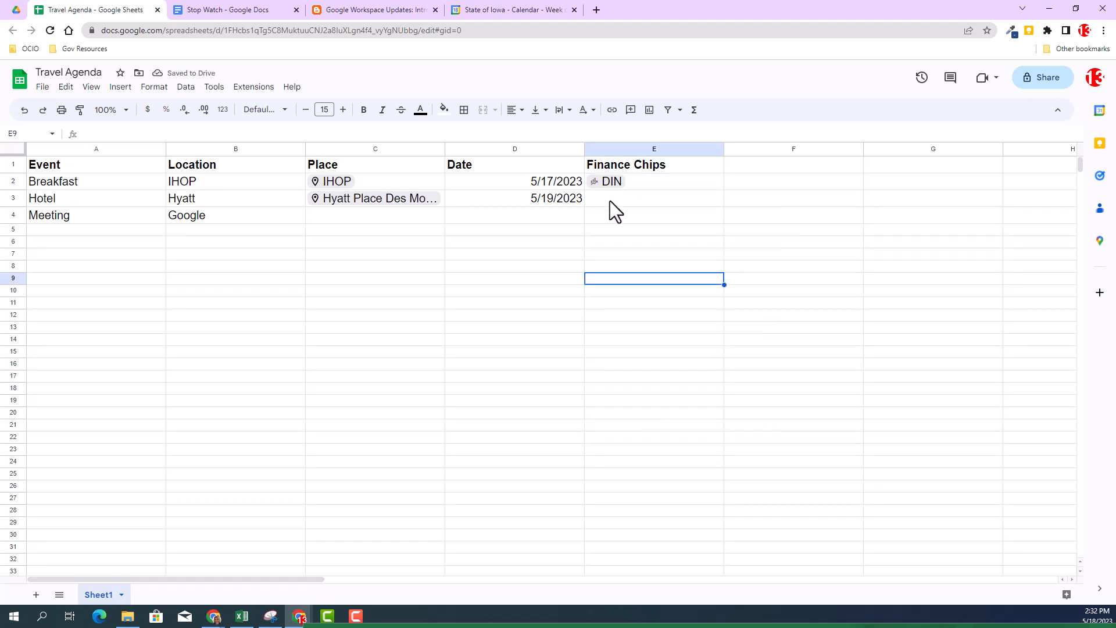
pyautogui.click(609, 200)
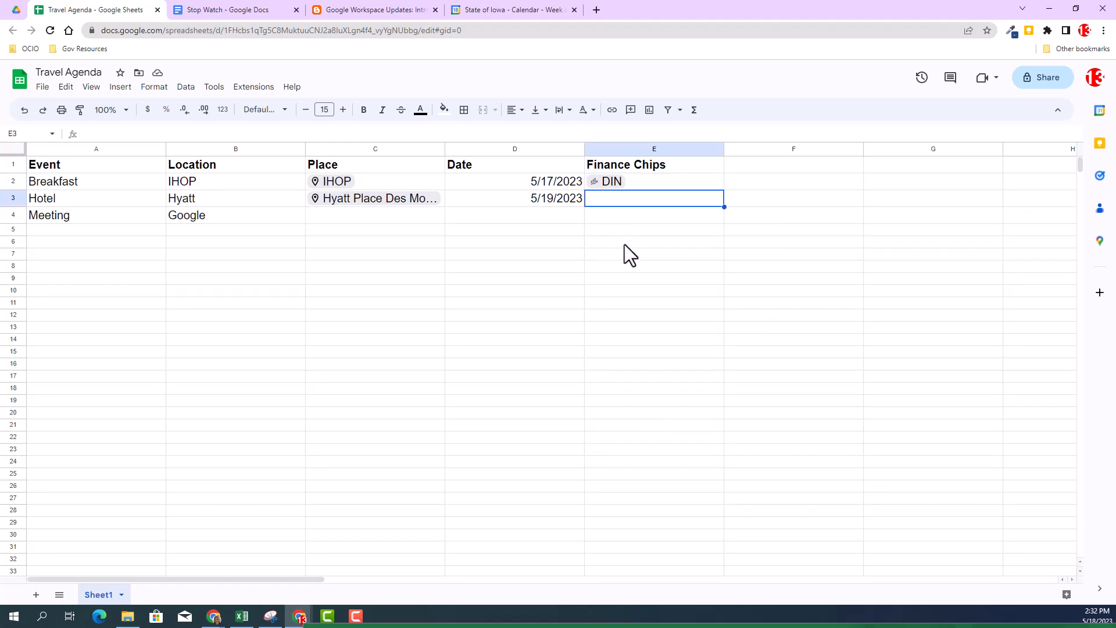
pyautogui.write('@')
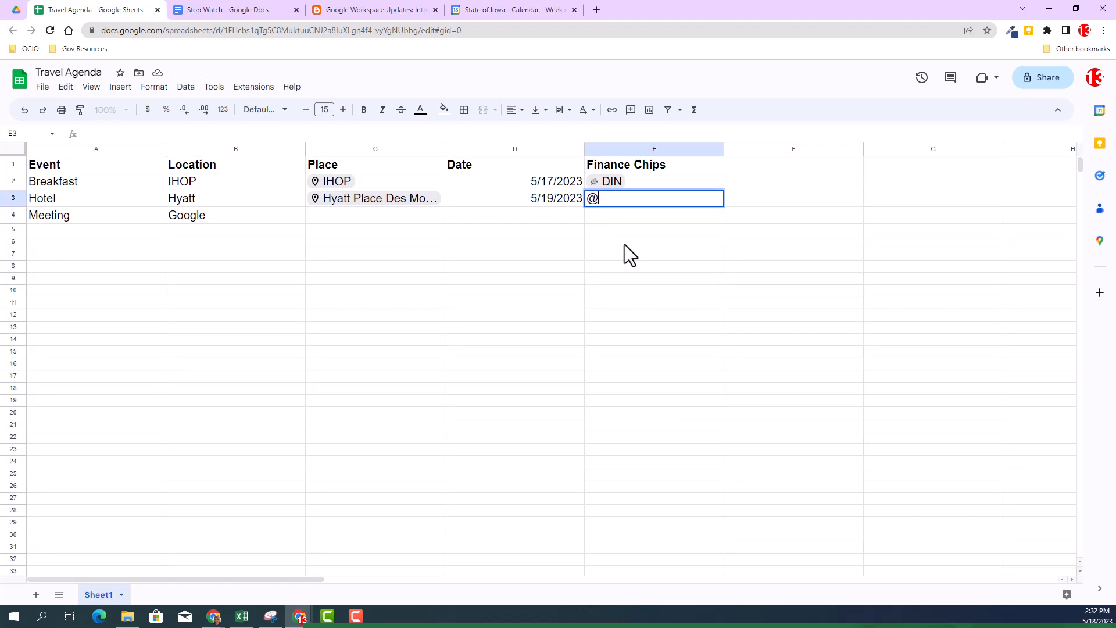
pyautogui.write('H')
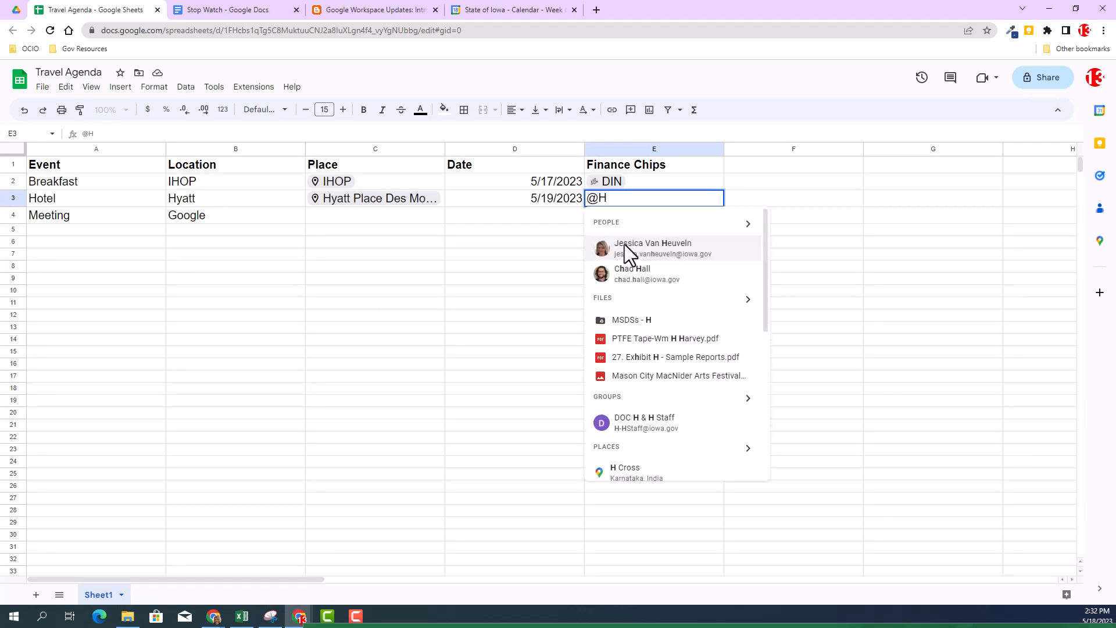
pyautogui.write('yatt')
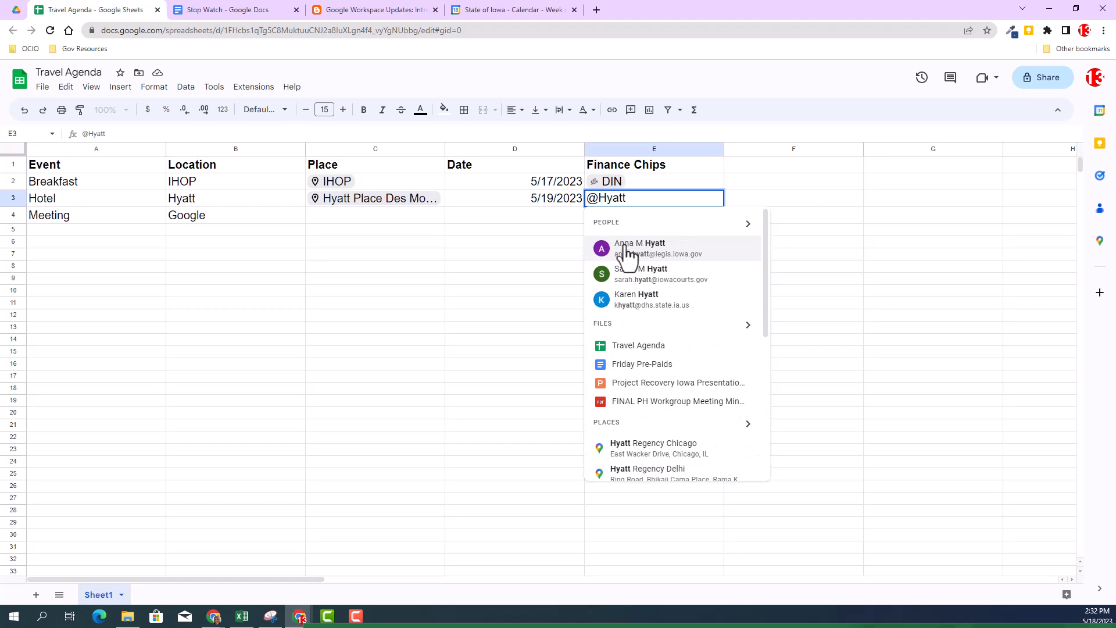
pyautogui.scroll(-3, 635, 286)
pyautogui.scroll(-3, 672, 393)
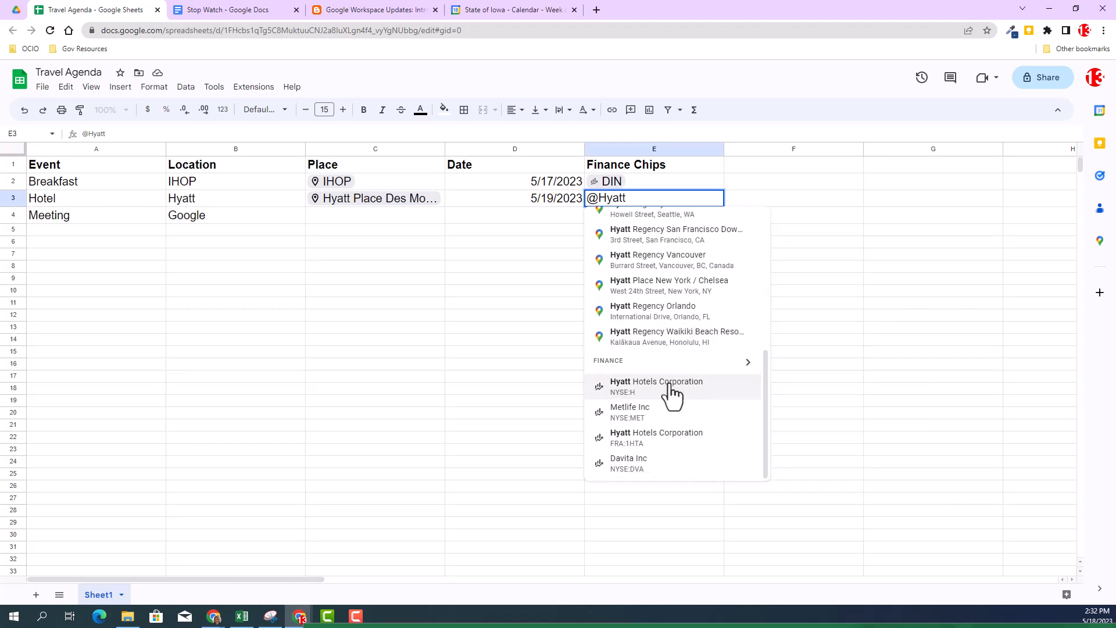
pyautogui.click(748, 364)
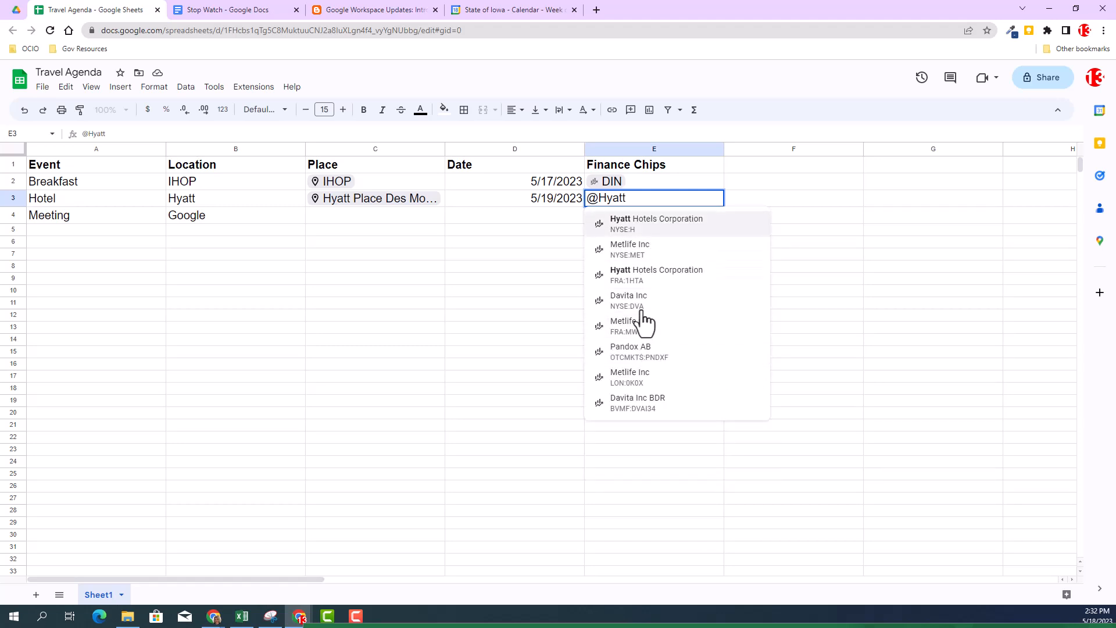
pyautogui.click(628, 224)
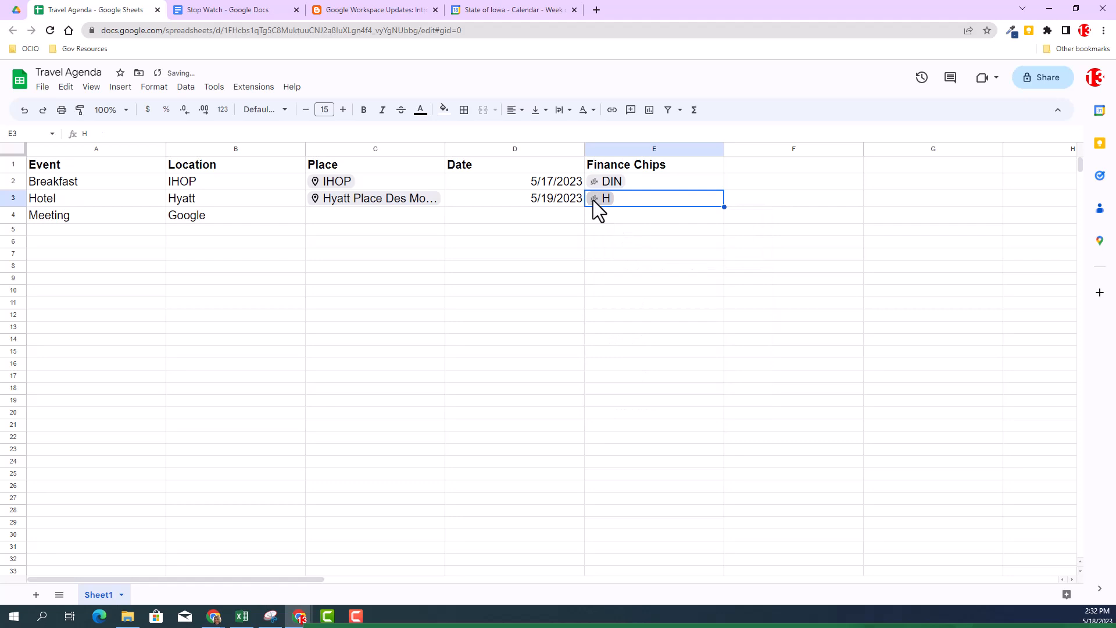
# - Preview the Hyatt finance chip in E3, open its Google Finance page, and return to the Travel Agenda spreadsheet
pyautogui.moveTo(593, 200)
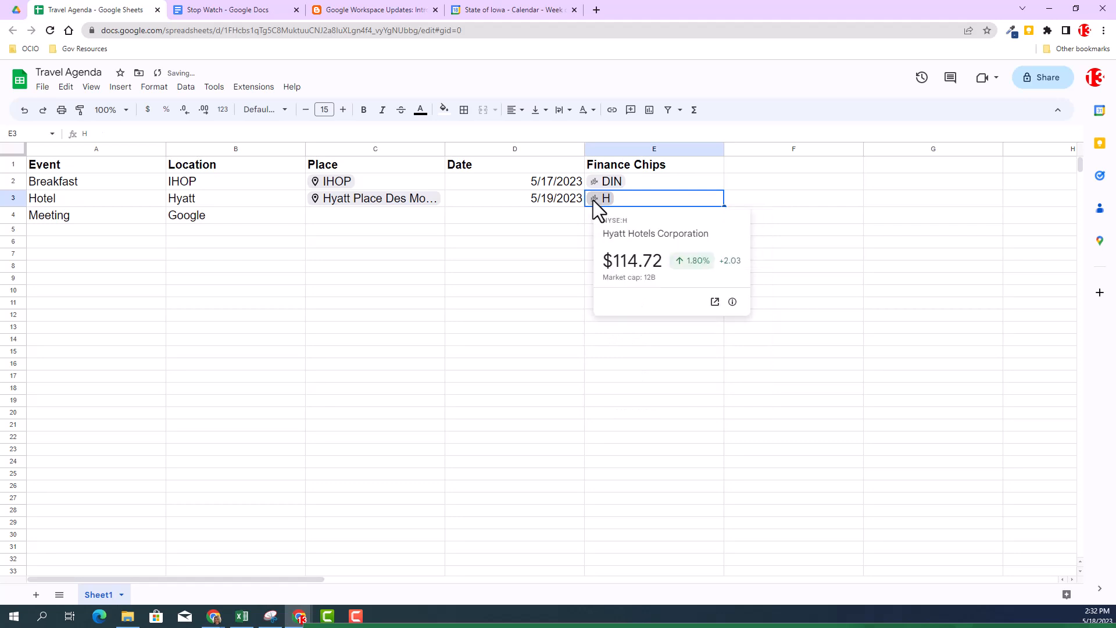
pyautogui.click(714, 301)
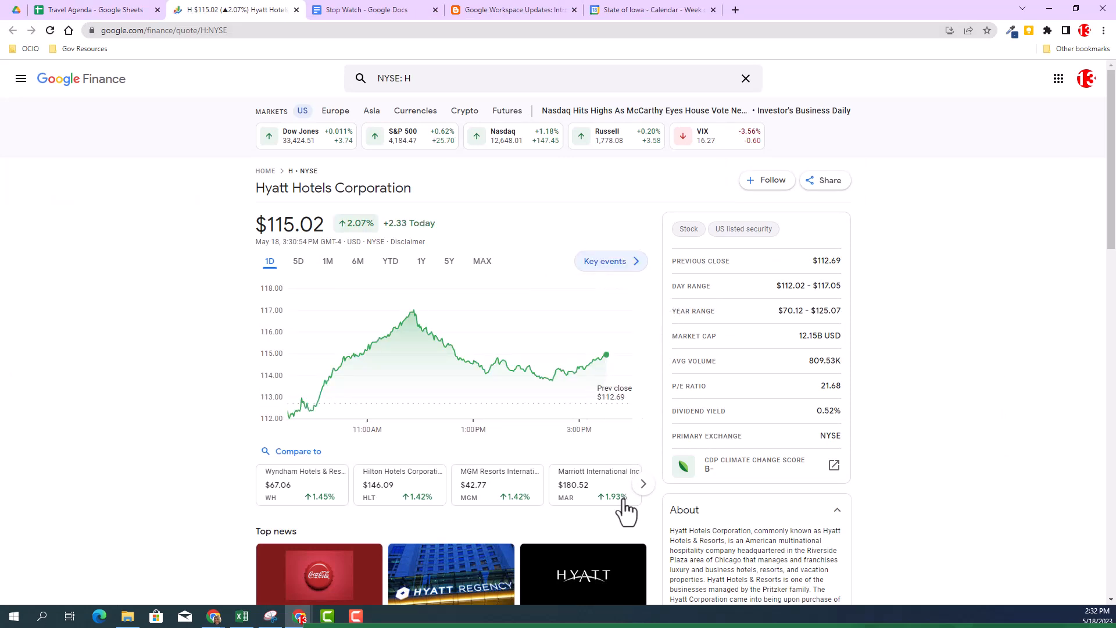
pyautogui.hotkey('ctrl', 'shift', 'Tab')
pyautogui.click(484, 462)
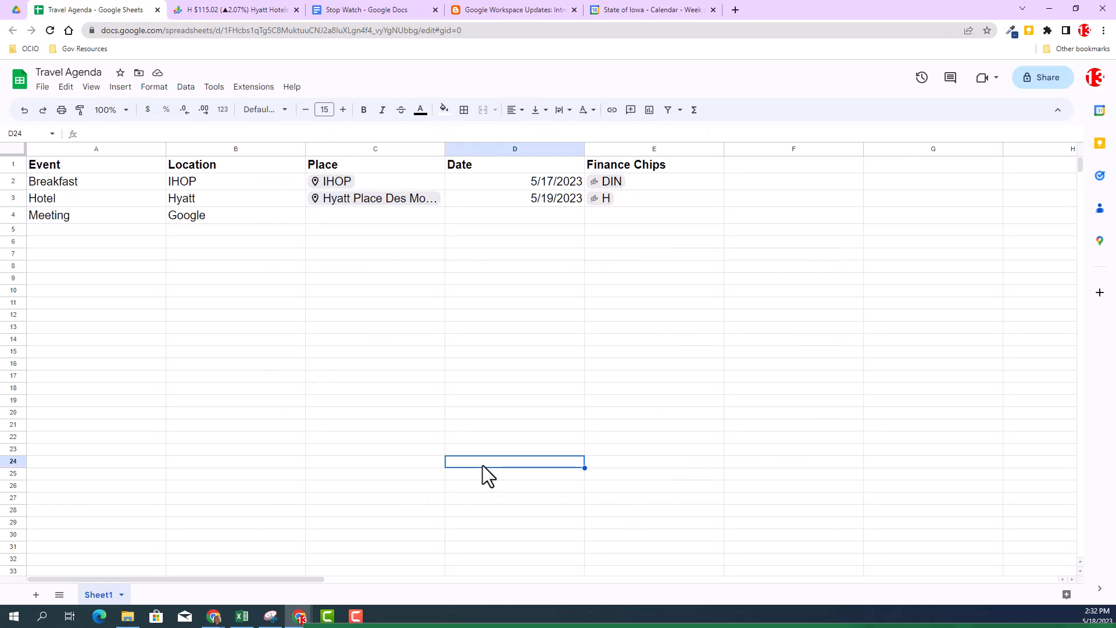